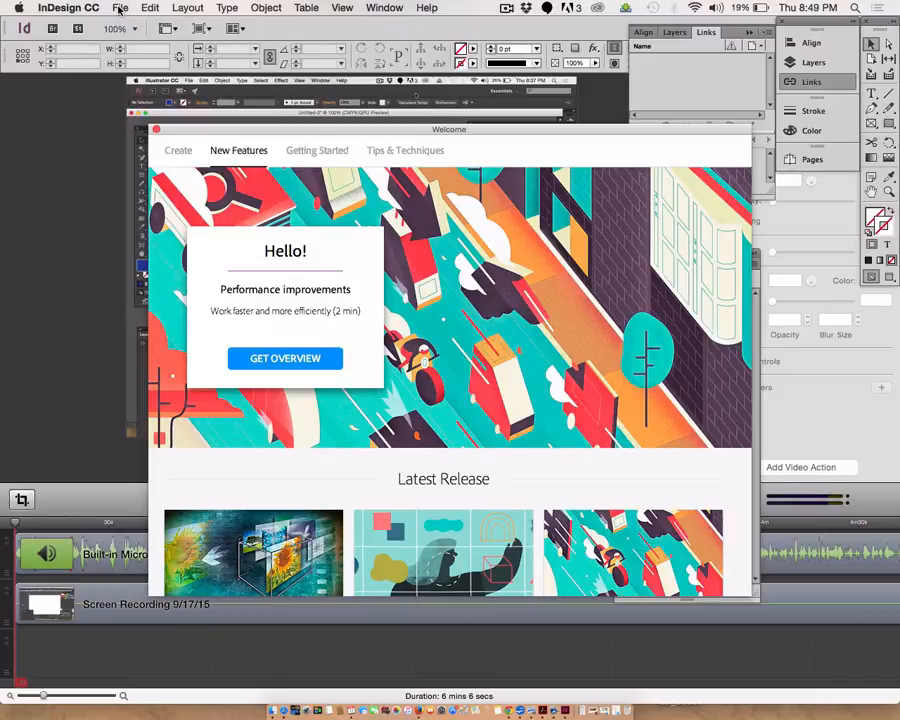
- Create a new 5-page document with all margins set to 0.25 in
left_click(119, 9)
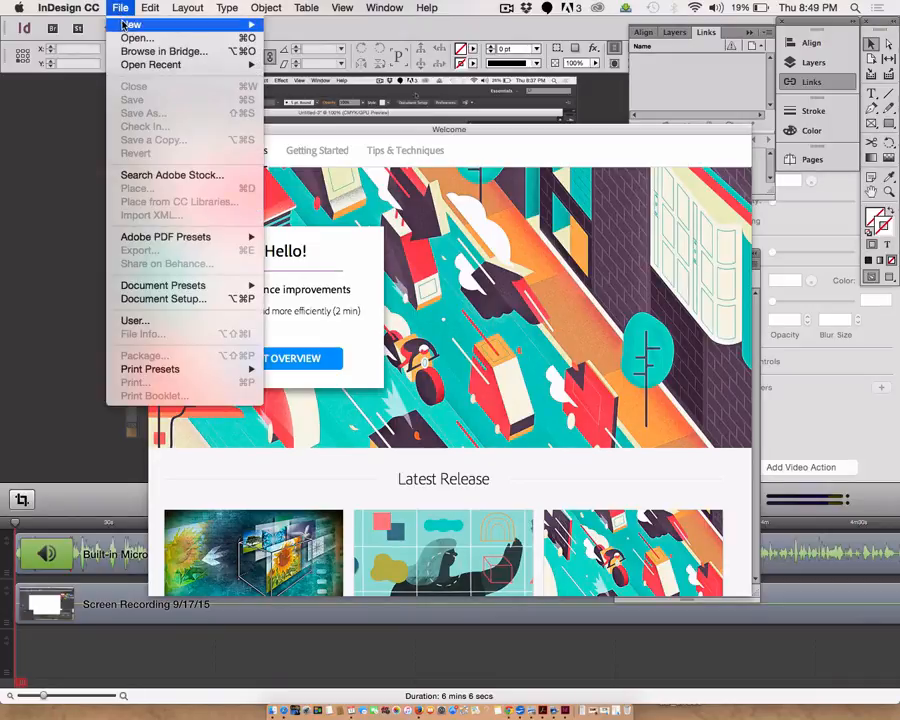
mouse_move(128, 23)
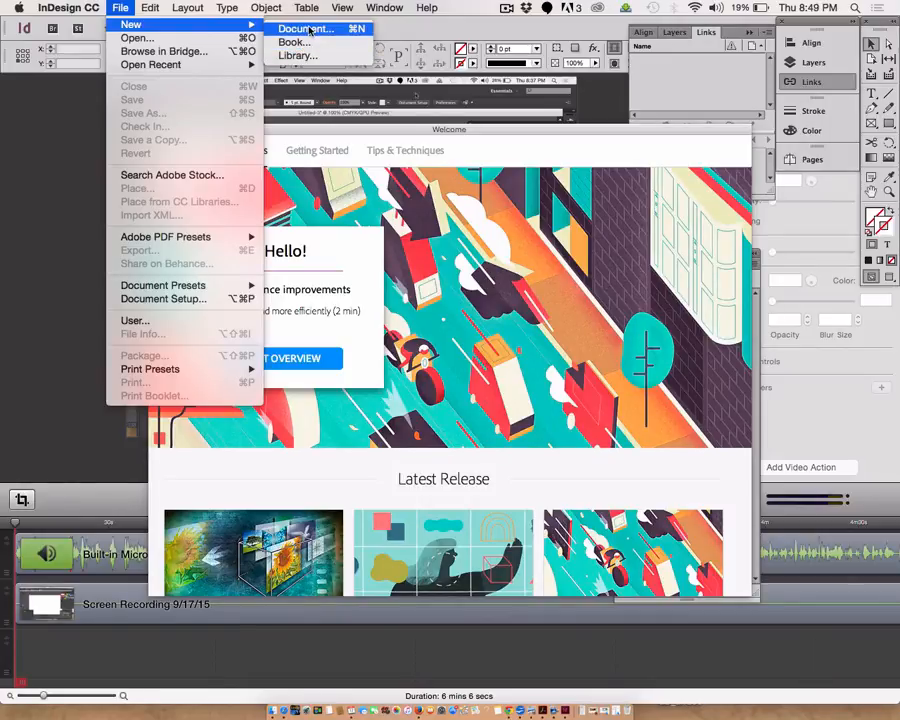
left_click(311, 30)
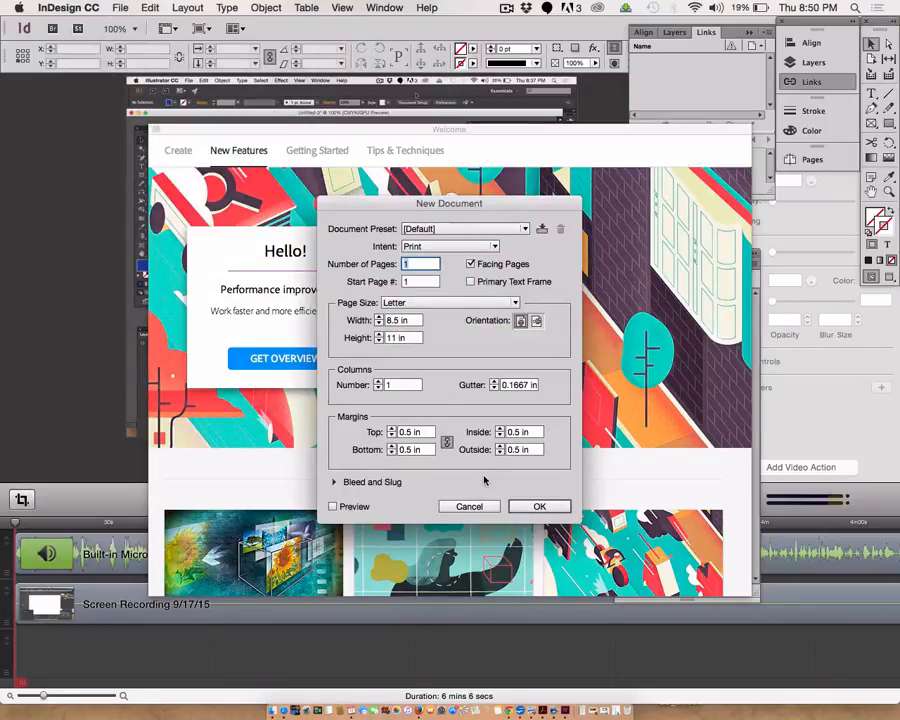
left_click(393, 436)
left_click(393, 436)
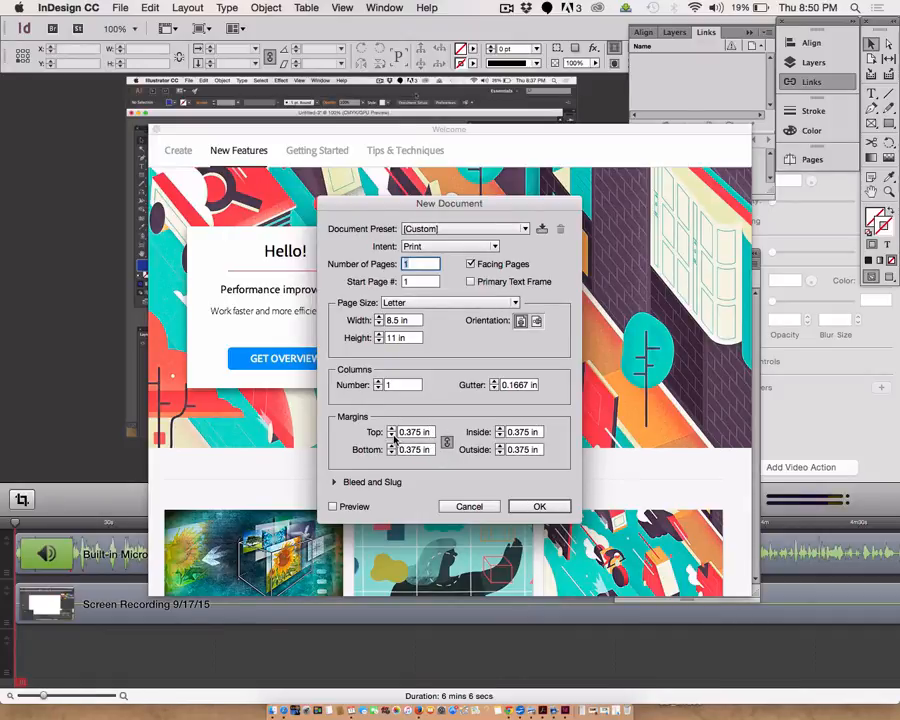
left_click(393, 436)
left_click(393, 436)
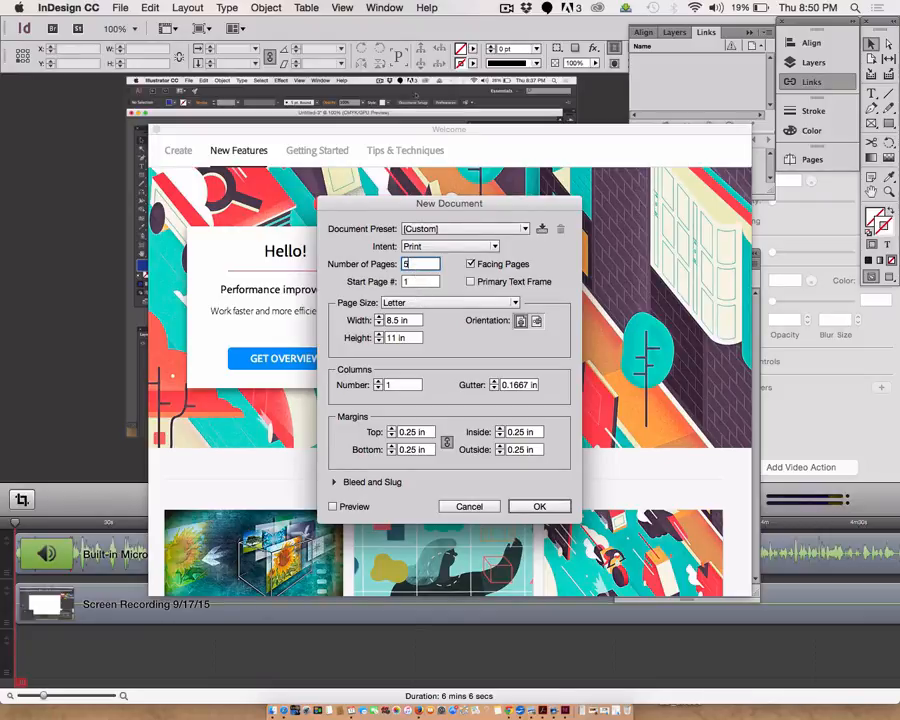
type("5")
left_click(524, 509)
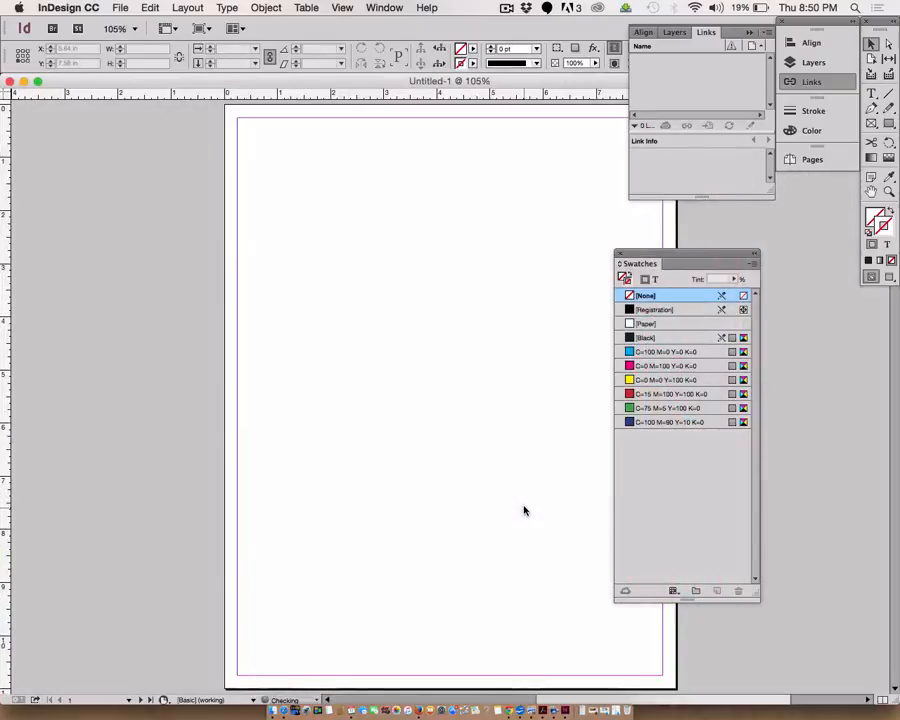
- Reset the Simple Workspace and move the Tools panel to the left side of the window
left_click(384, 8)
mouse_move(390, 42)
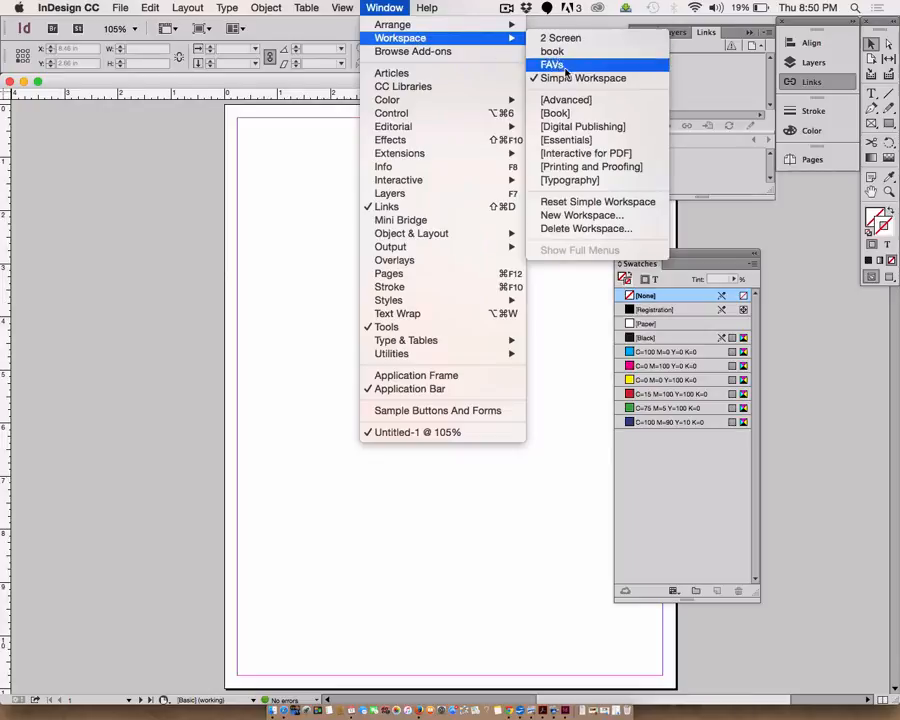
left_click(586, 202)
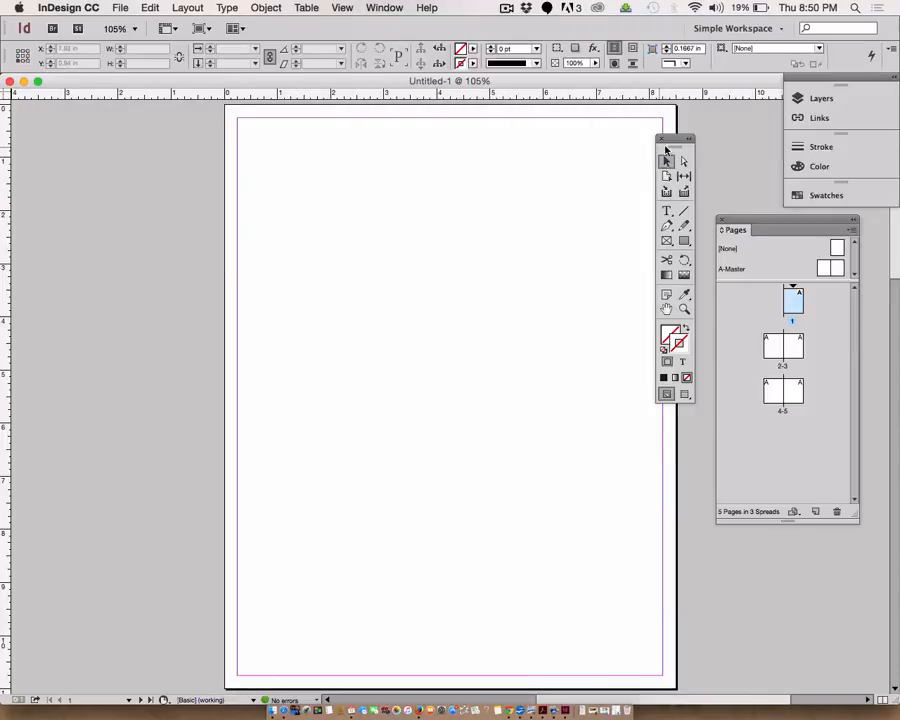
left_click_drag(680, 143, 81, 140)
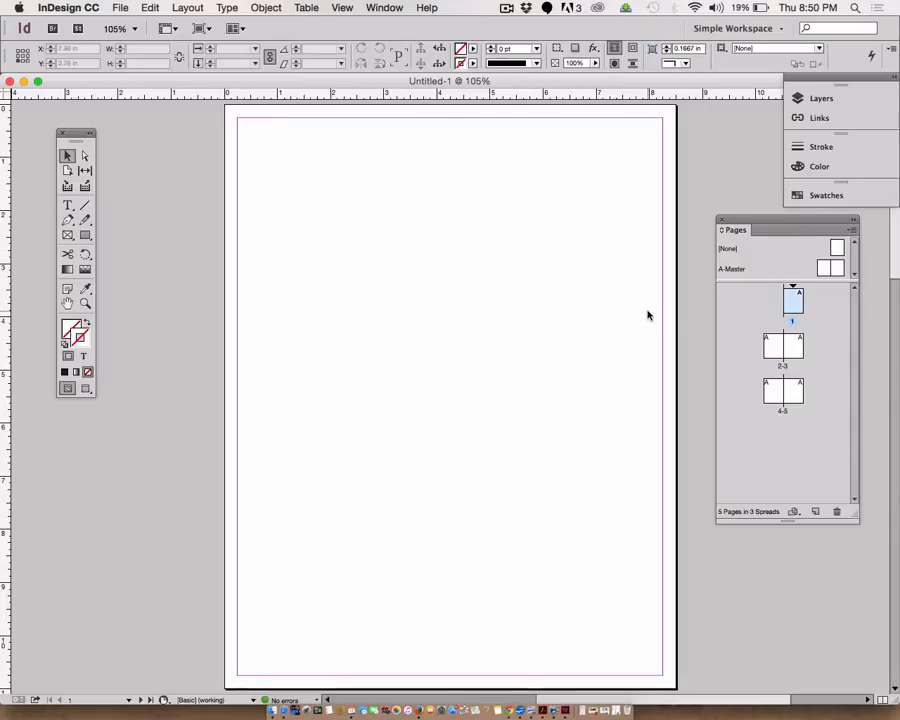
- Draw a text frame about 7.6 by 7 in on the left page of the 2-3 spread
double_click(773, 344)
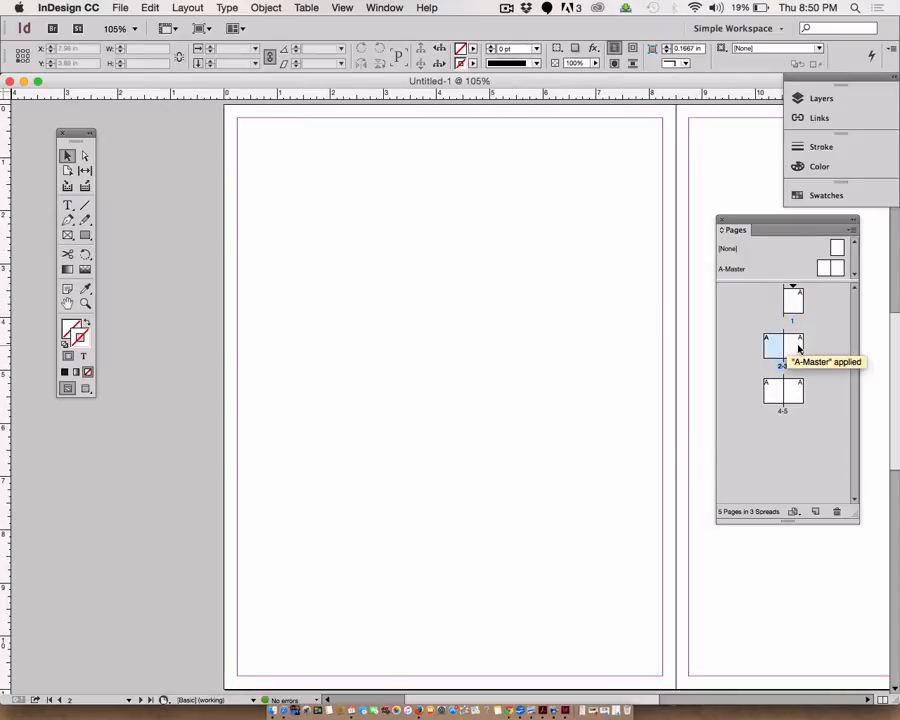
double_click(770, 386)
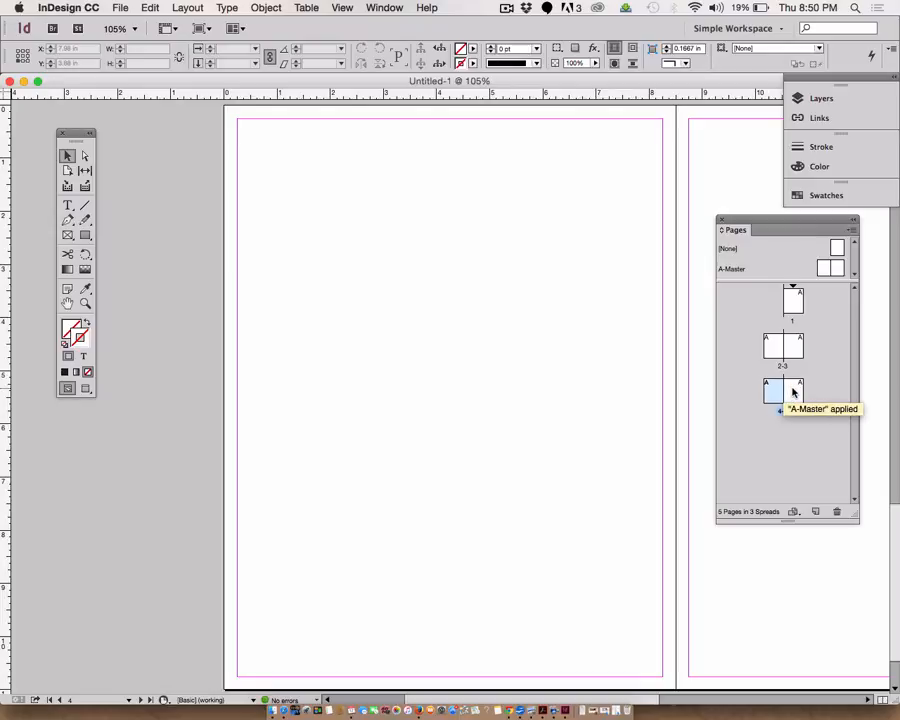
double_click(792, 389)
double_click(797, 309)
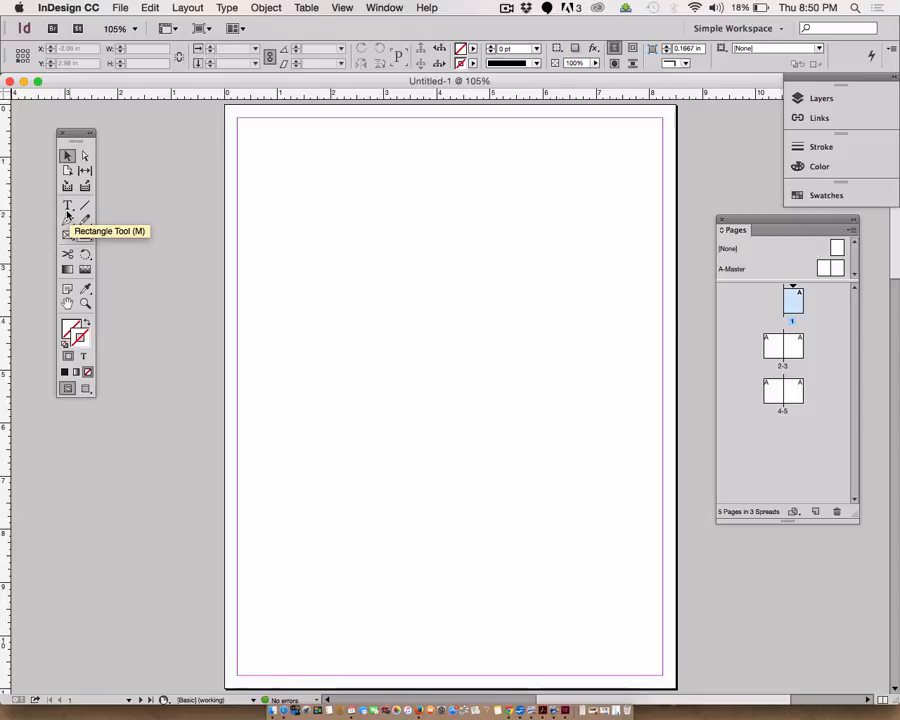
key("m")
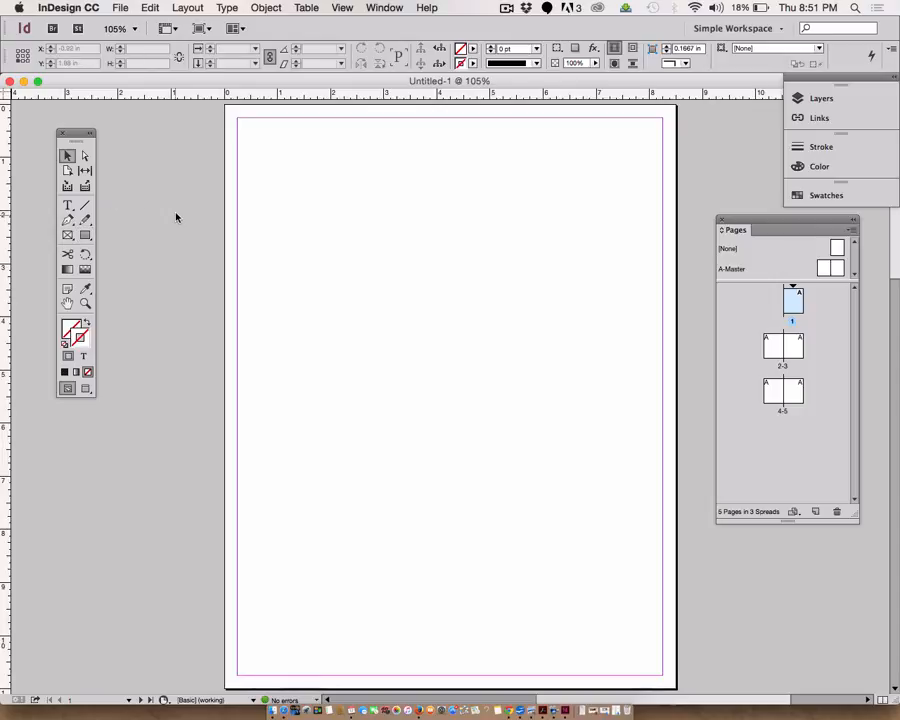
left_click(67, 206)
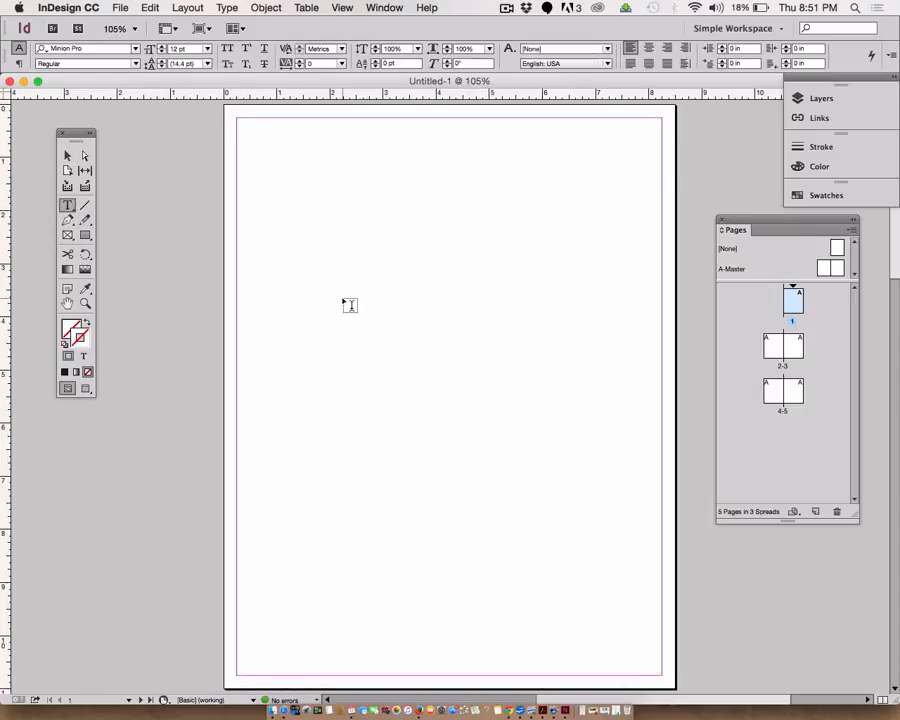
double_click(774, 347)
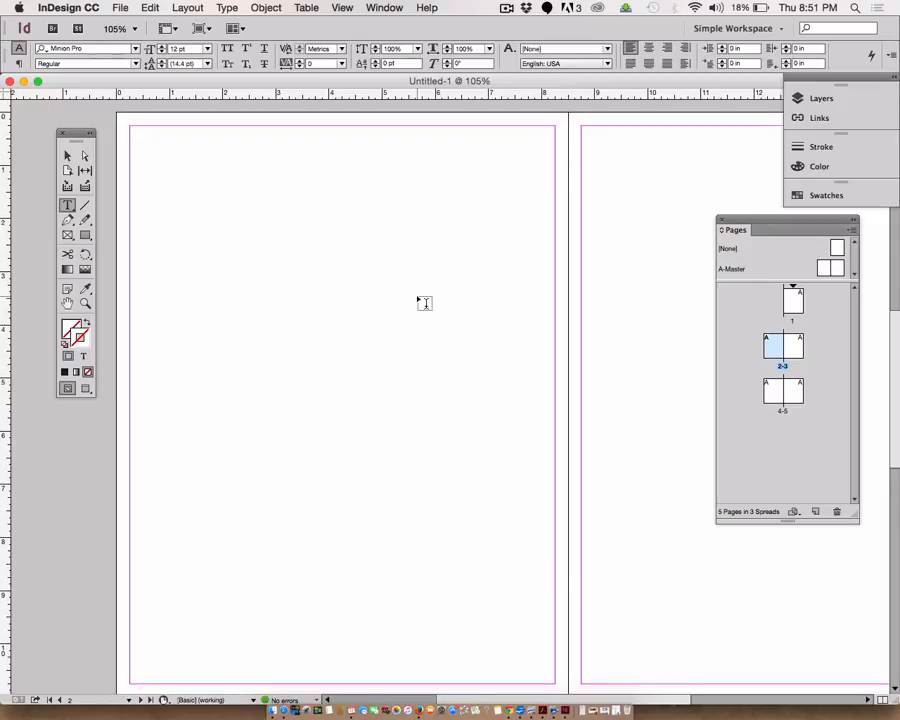
left_click(67, 205)
left_click_drag(141, 164, 544, 537)
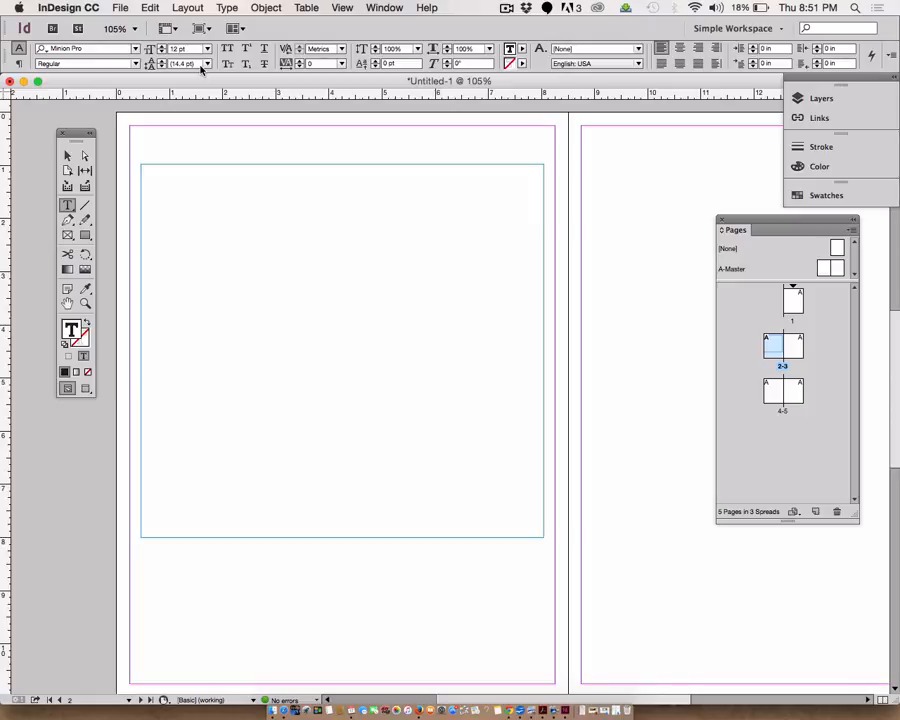
- Set the frame's font to Fabl002 and fill the frame with placeholder text
left_click(136, 49)
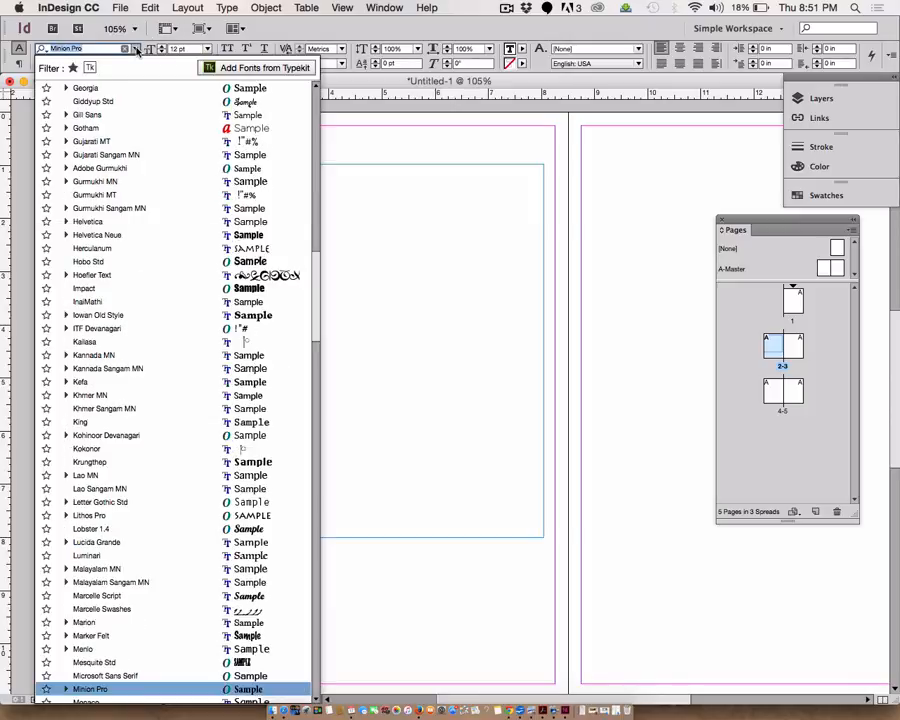
scroll(132, 258, "up", 3)
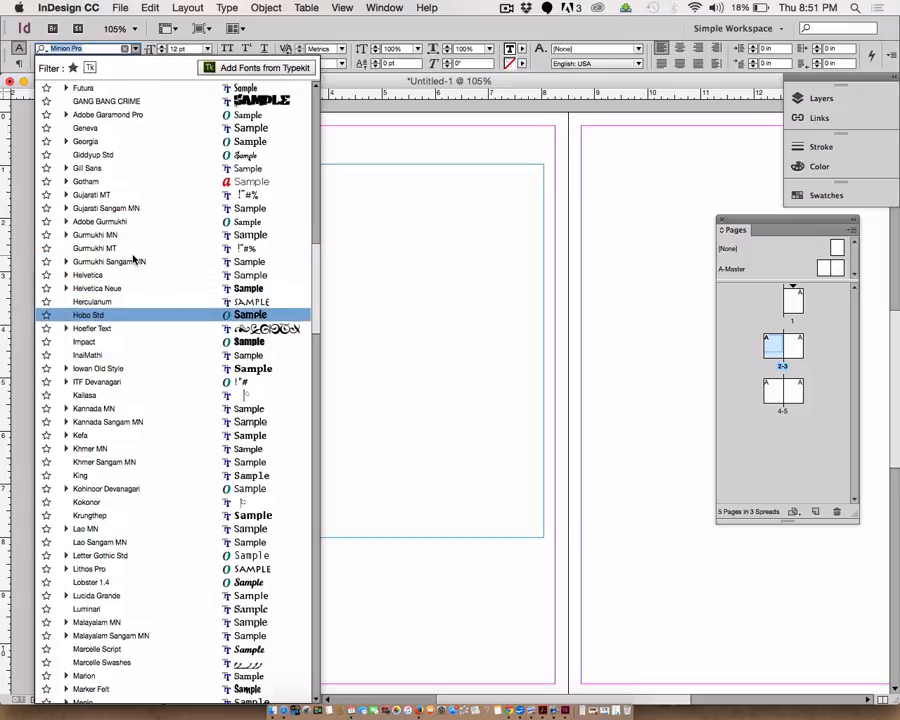
scroll(133, 259, "up", 3)
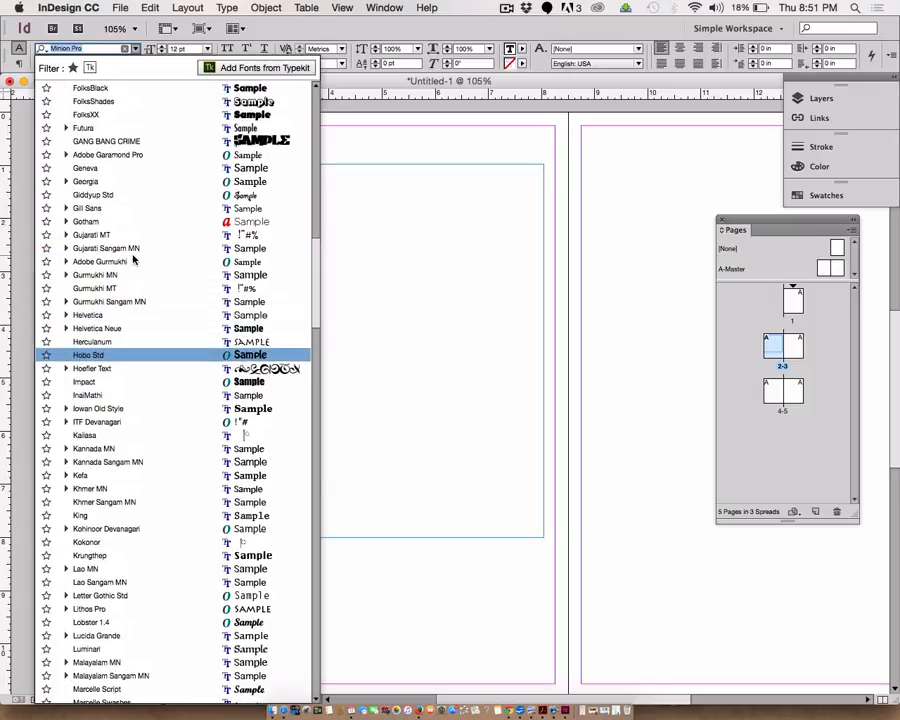
scroll(133, 259, "up", 8)
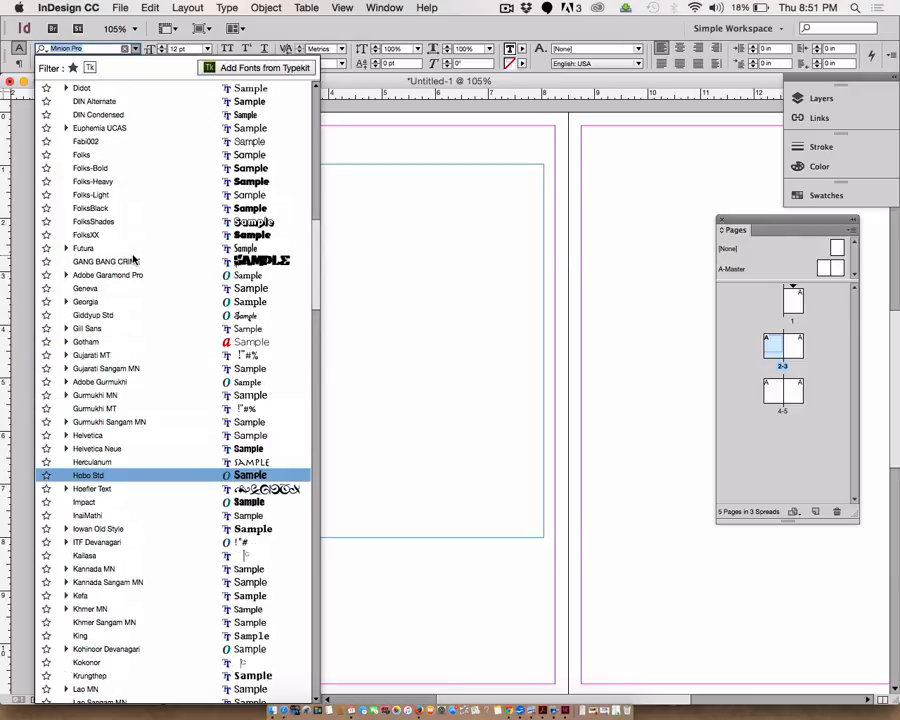
left_click(90, 141)
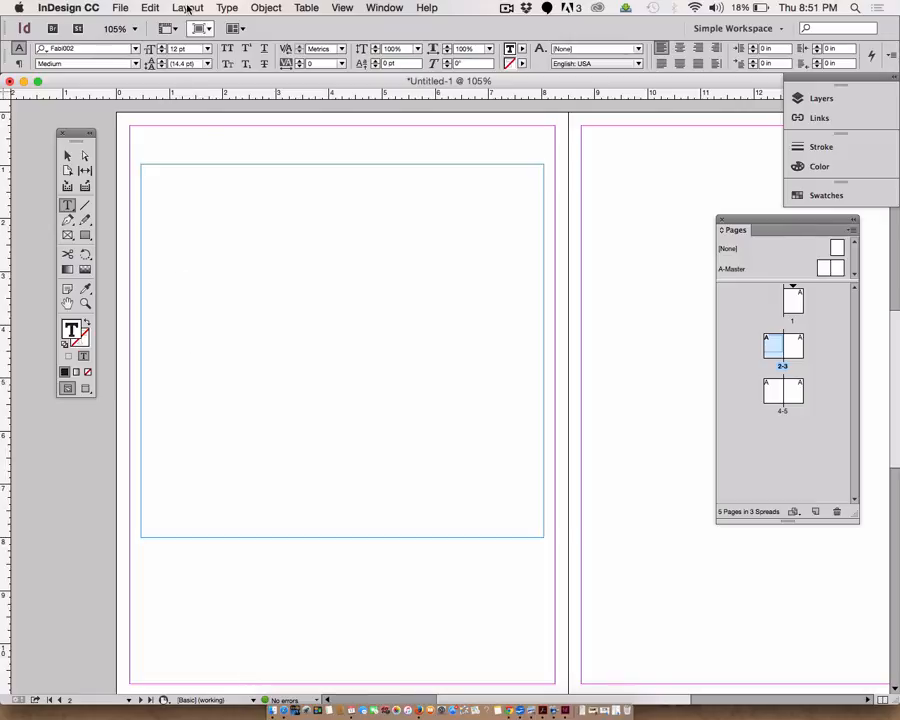
left_click(228, 9)
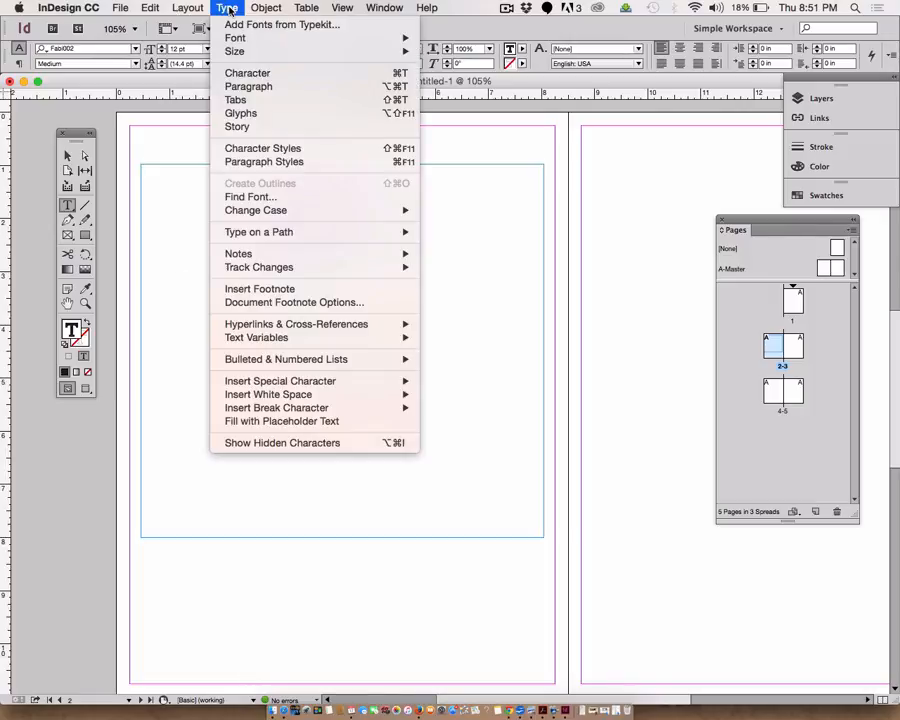
left_click(250, 421)
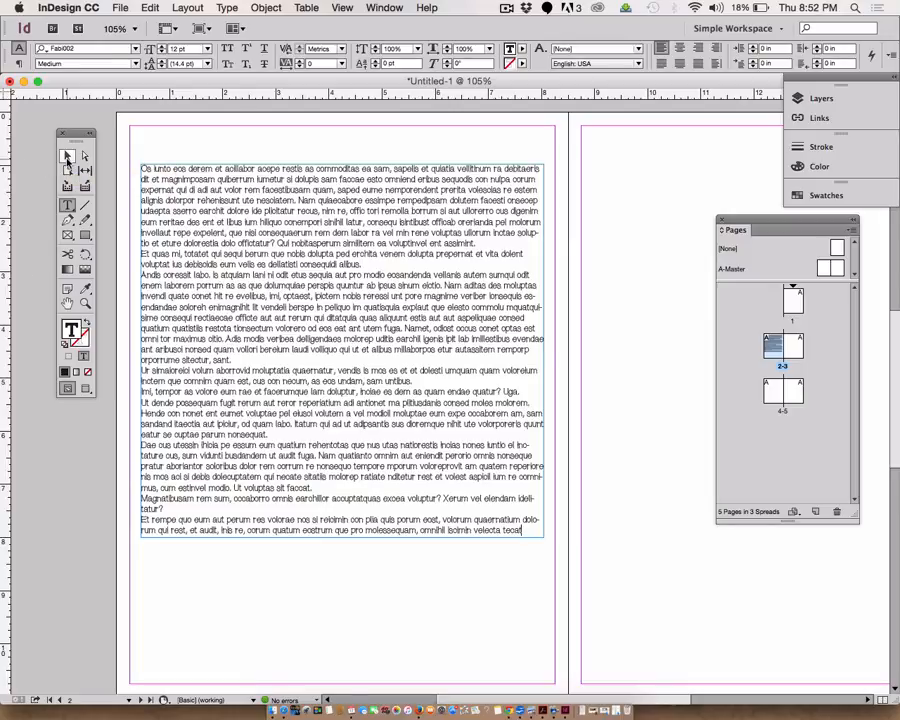
- Narrow the text frame to about 3.8 in wide and move it lower on page 2
left_click(67, 157)
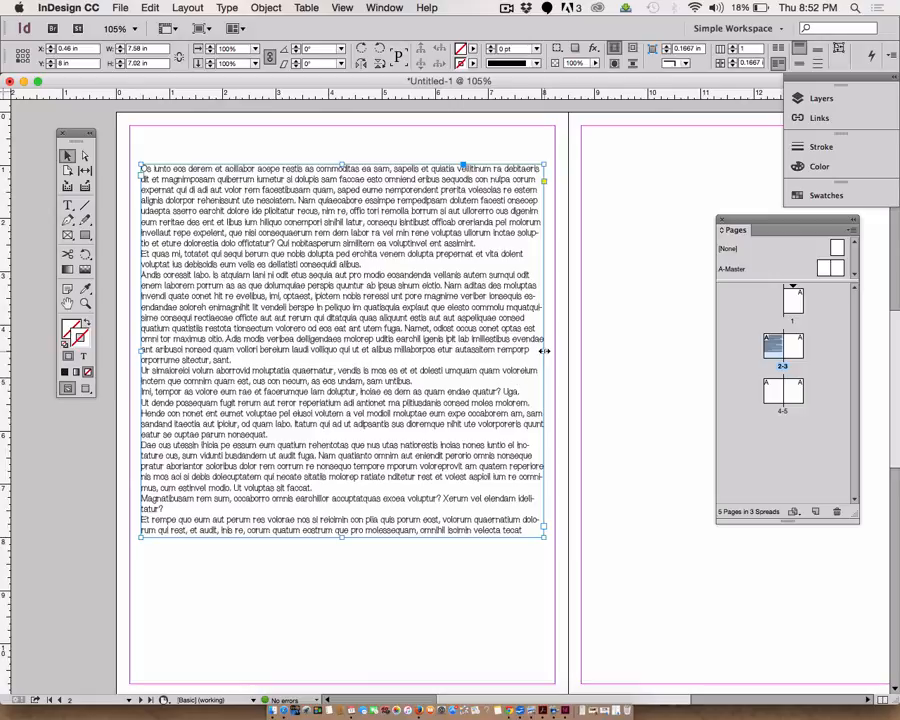
left_click_drag(544, 345, 343, 352)
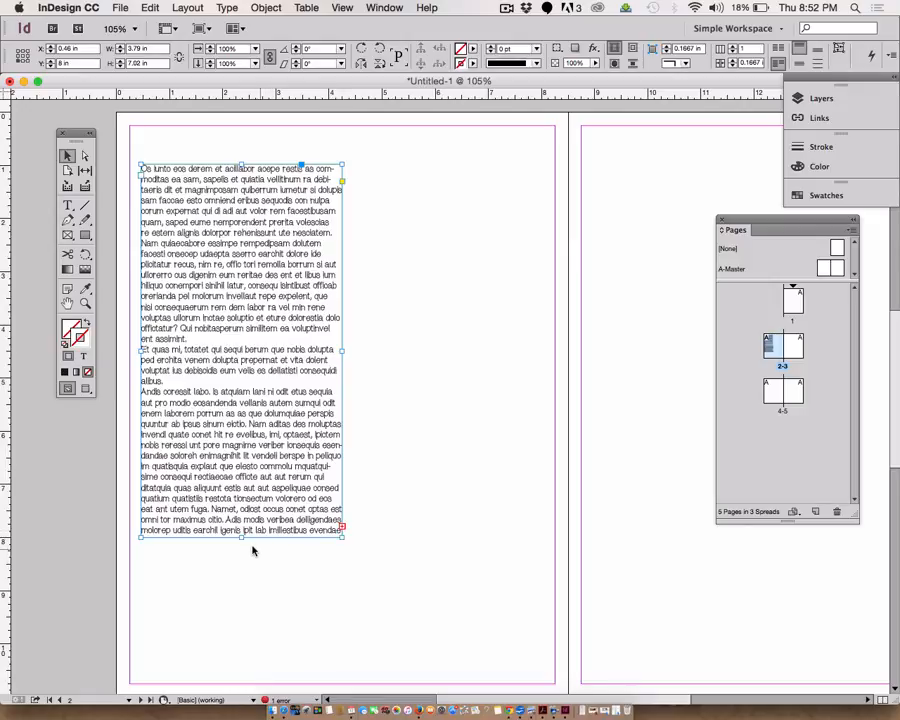
left_click_drag(227, 455, 217, 552)
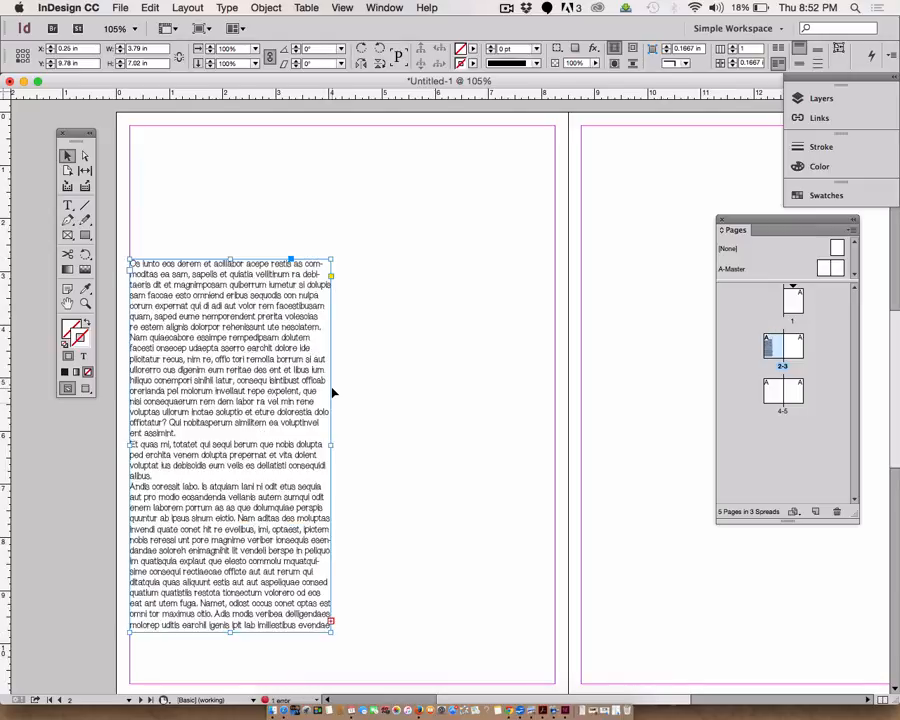
left_click_drag(240, 355, 267, 338)
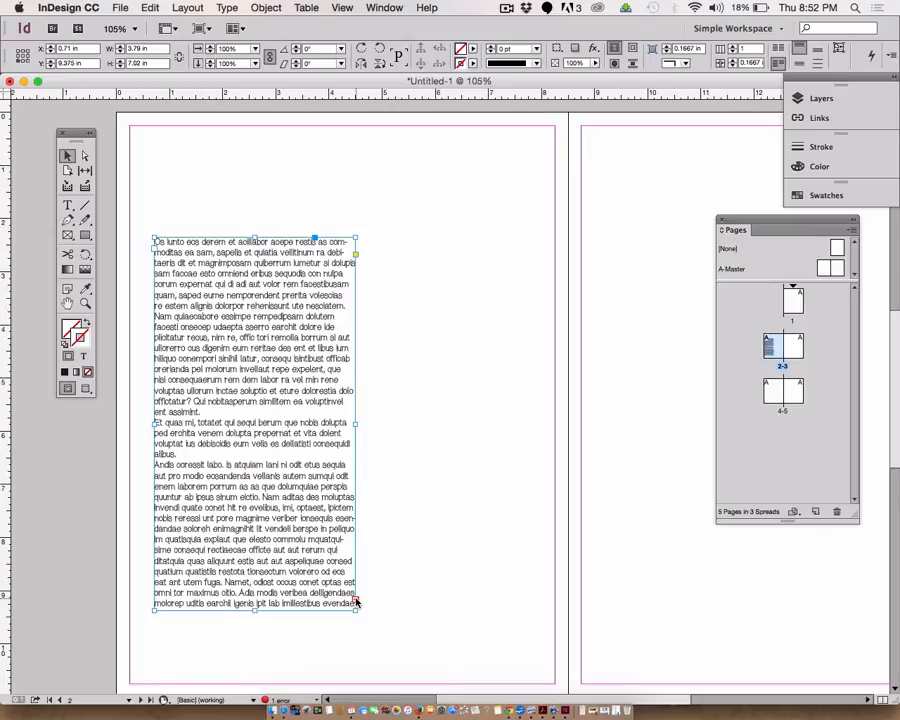
- Flow the overset text into a new threaded frame drawn beside the first frame
left_click(357, 601)
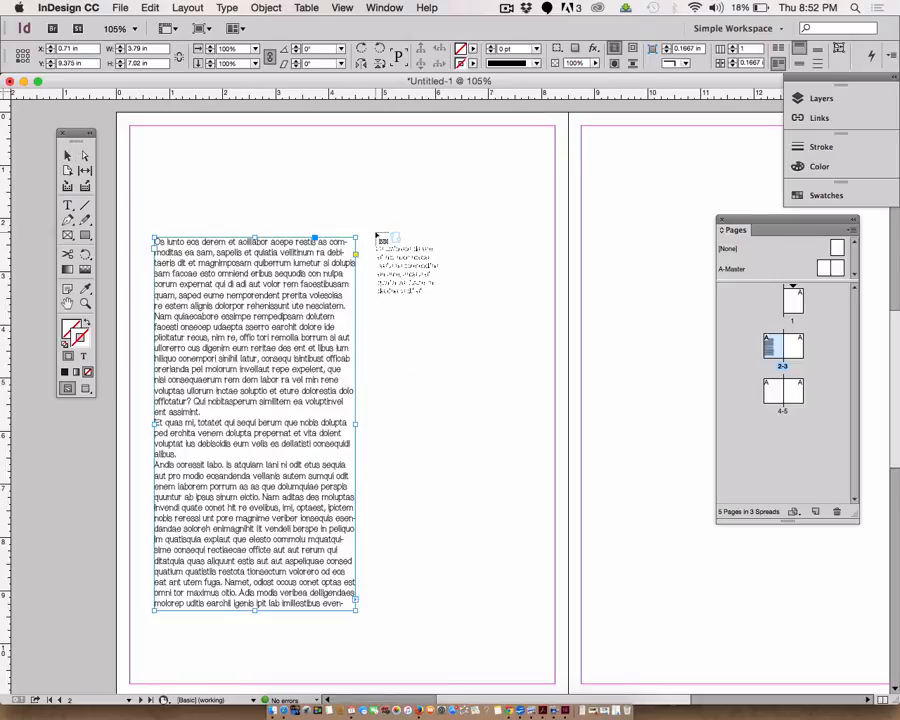
mouse_move(375, 237)
left_mouse_down()
mouse_move(477, 494)
mouse_move(516, 534)
mouse_move(554, 611)
left_mouse_up()
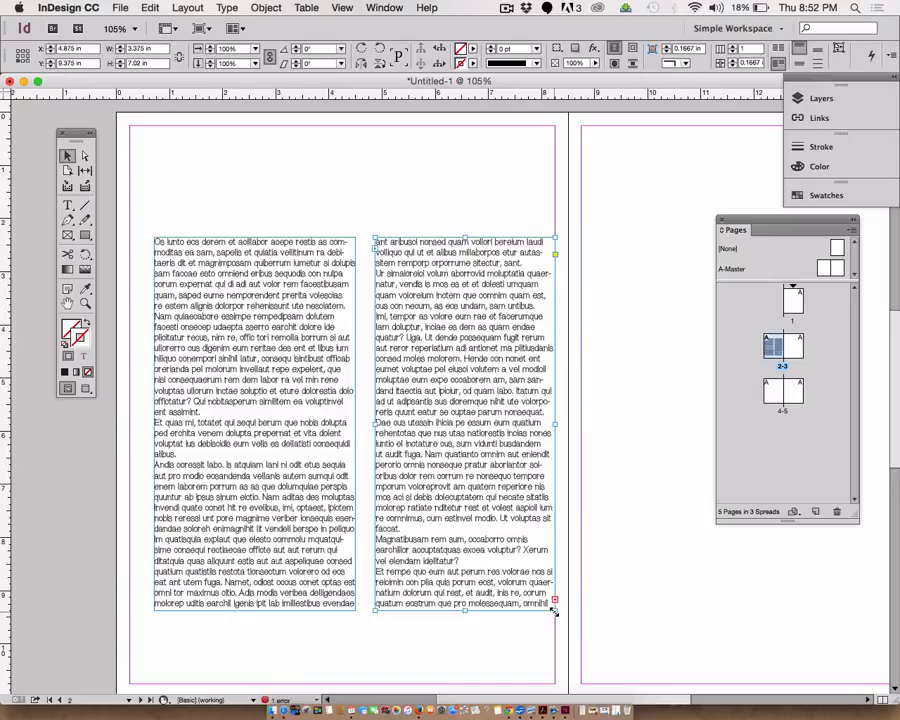
- Turn on Show Text Threads
left_click(343, 7)
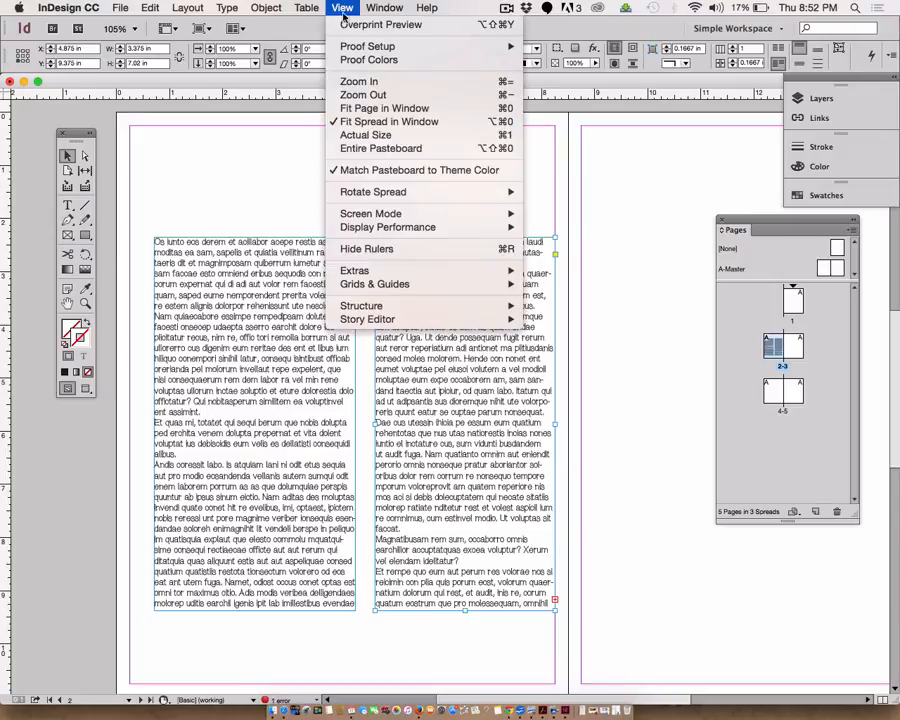
mouse_move(349, 270)
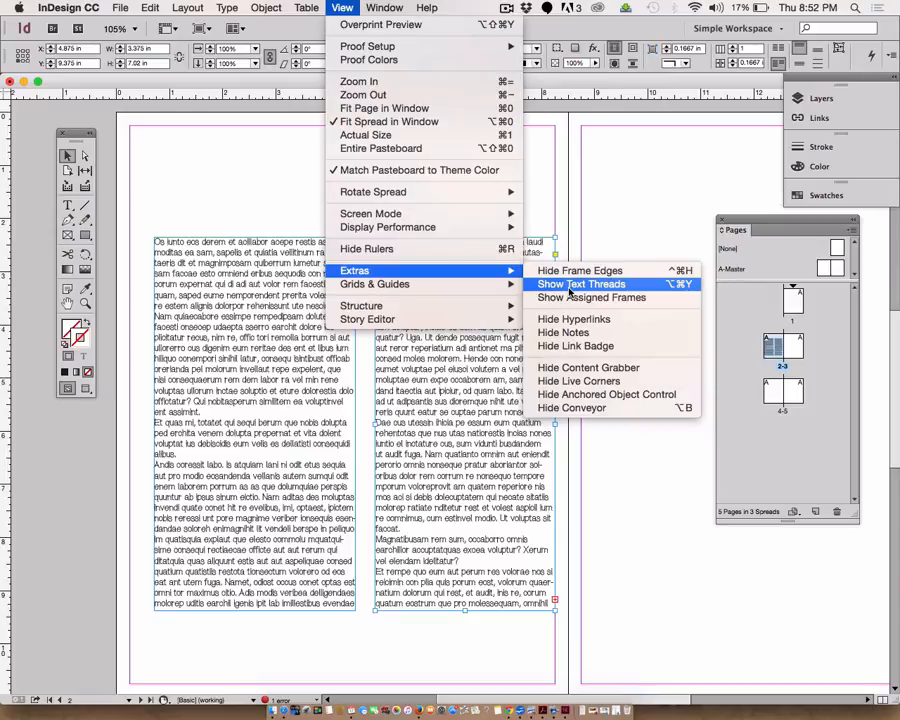
left_click(572, 284)
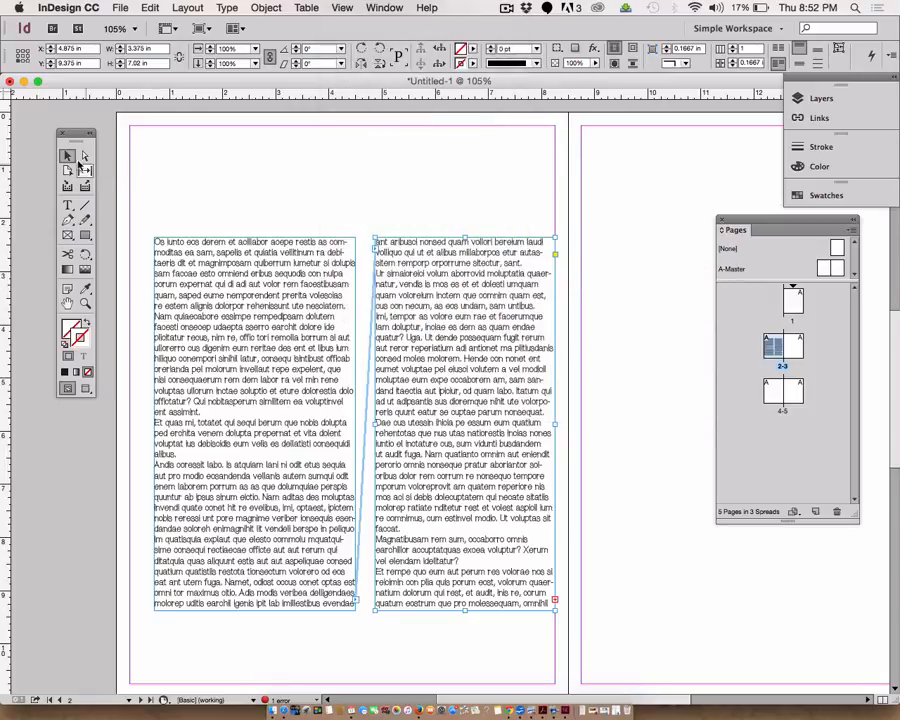
- Move the second frame to the top of page 3 and raise the first frame near the top of page 2
left_click_drag(435, 337, 485, 340)
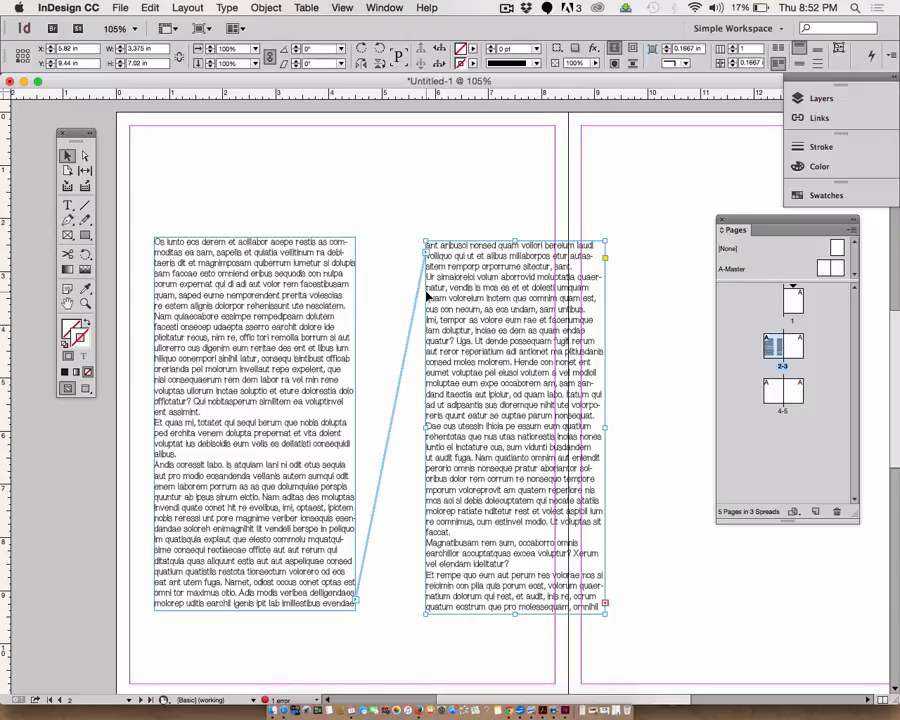
left_click_drag(478, 310, 636, 211)
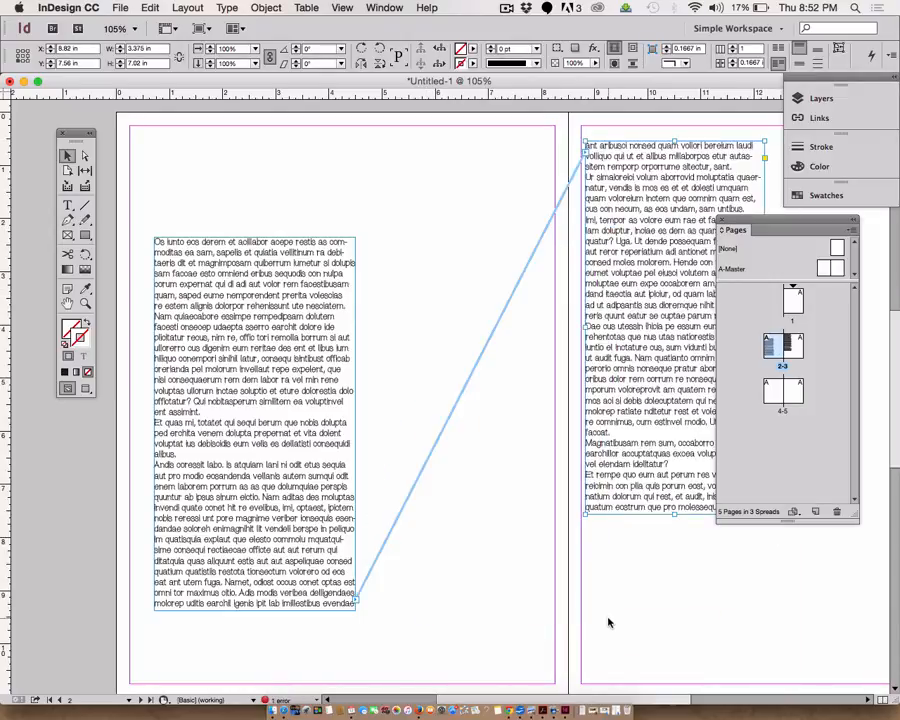
left_click_drag(743, 225, 802, 459)
left_click_drag(237, 315, 214, 228)
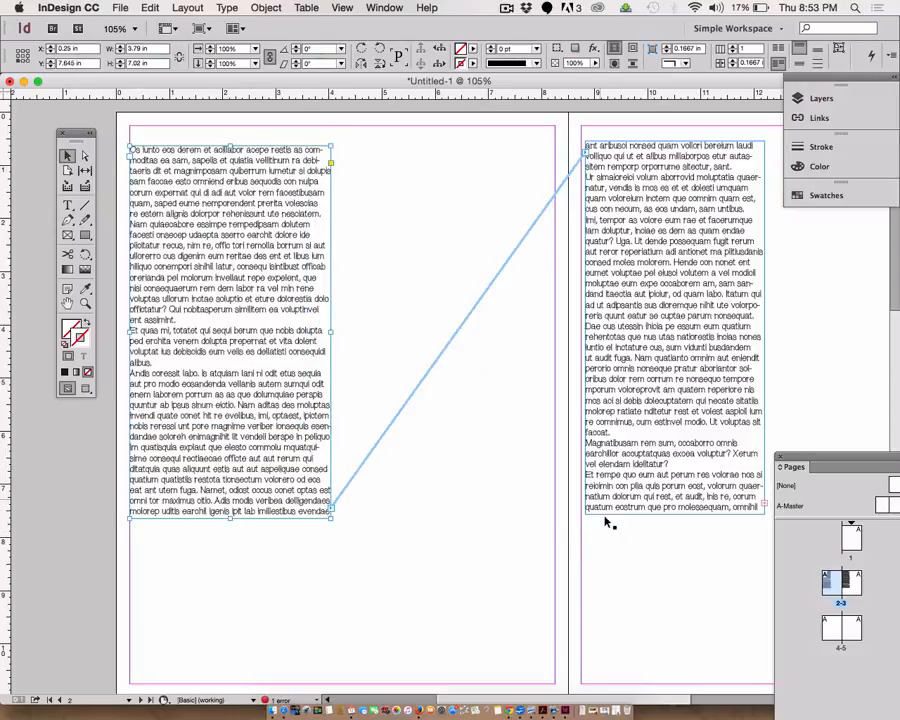
- Extend the bottoms of both threaded text frames down to about 9.36 in tall
left_click_drag(230, 516, 232, 635)
left_click(672, 516)
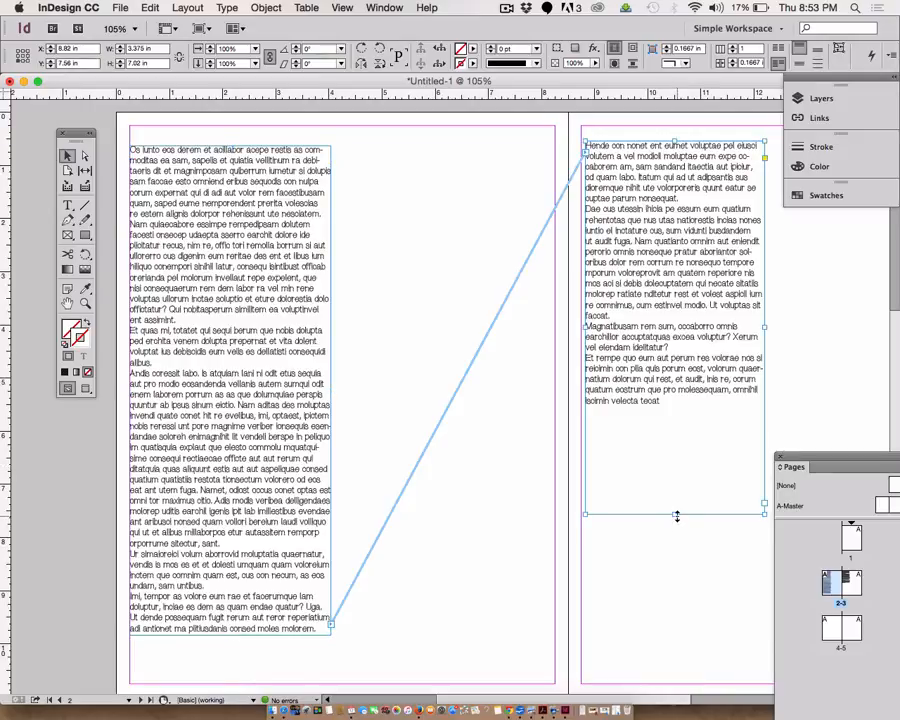
left_click_drag(676, 516, 680, 637)
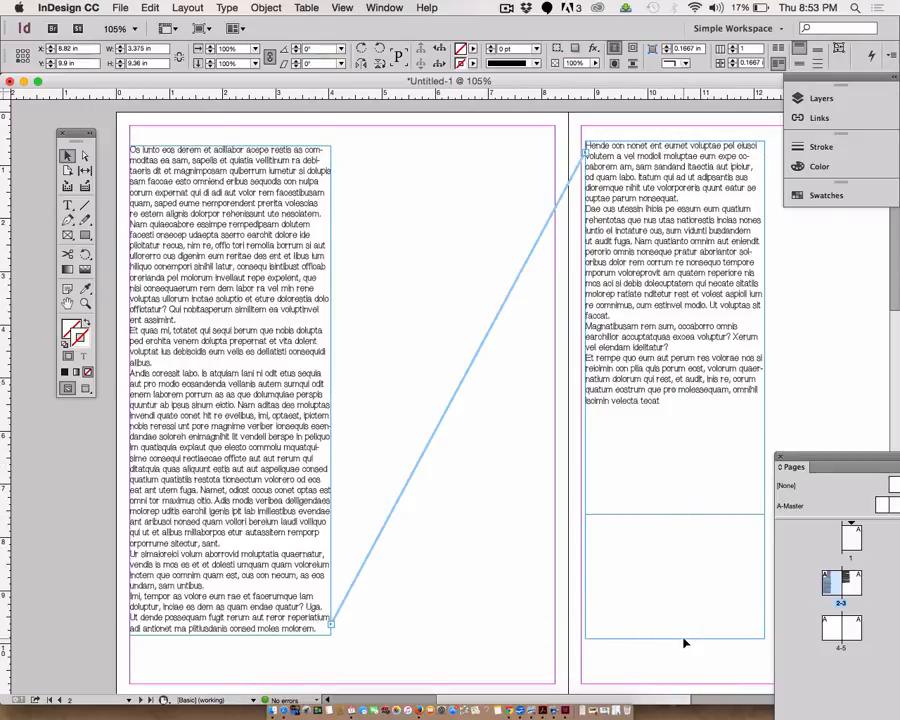
- Select all the threaded placeholder text with the Type tool and set its leading to 18 pt
key("t")
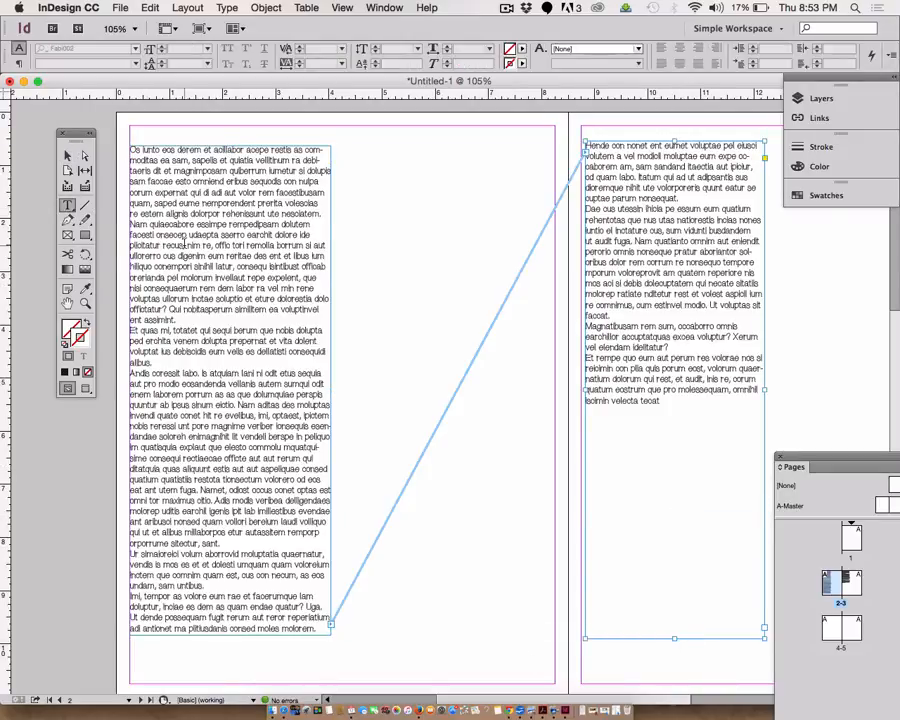
double_click(145, 159)
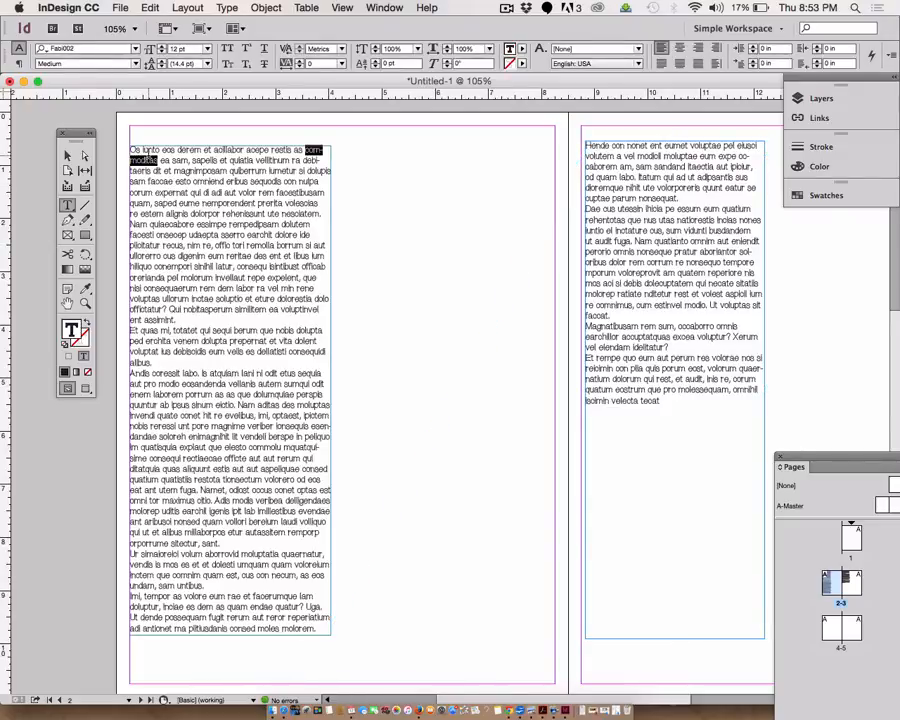
triple_click(145, 159)
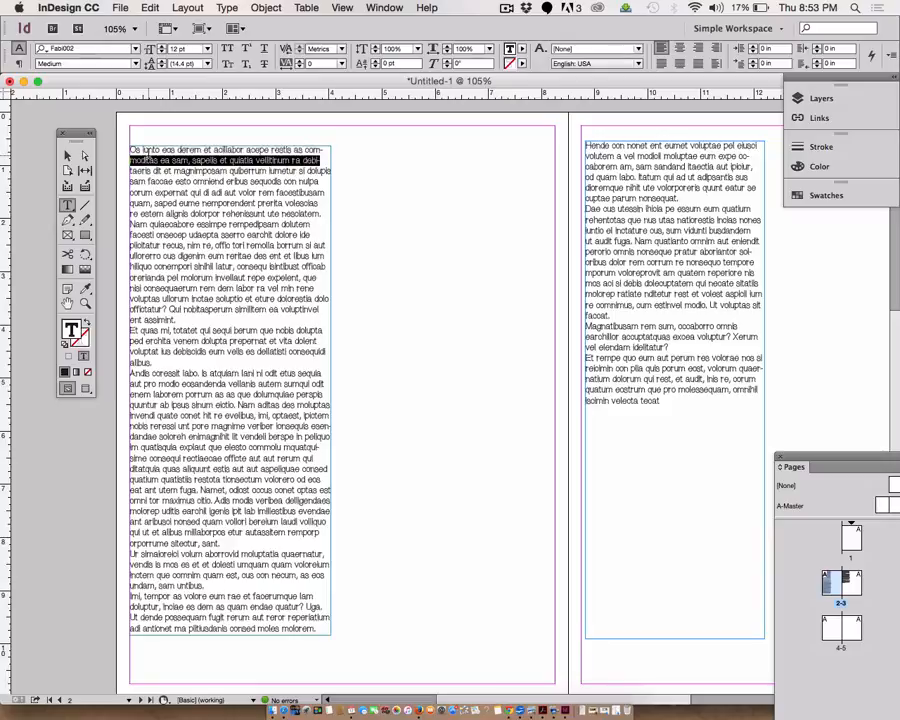
triple_click(145, 152)
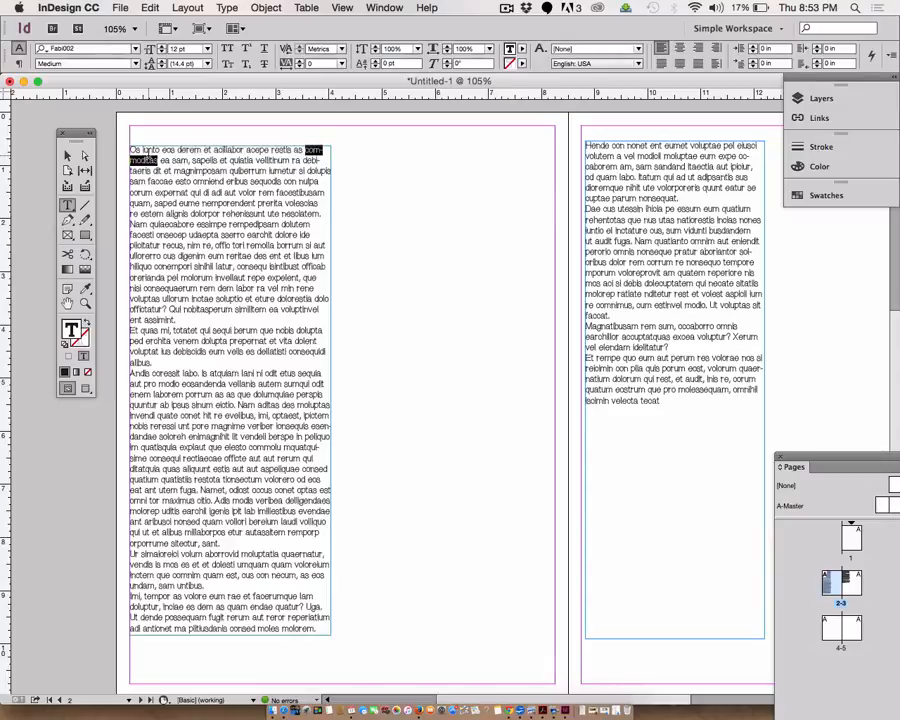
left_click(146, 153)
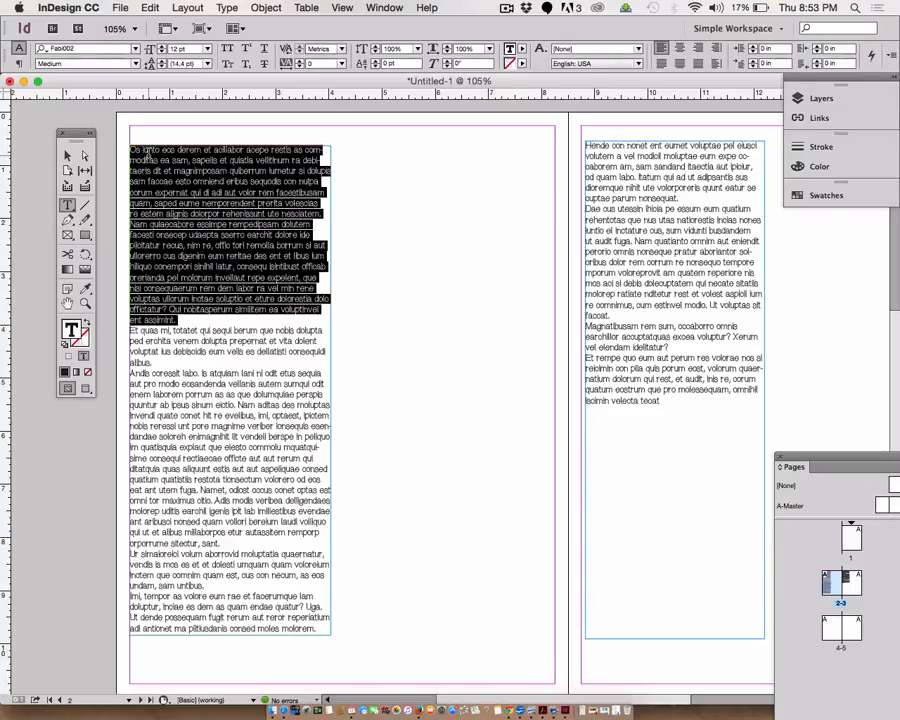
double_click(149, 157)
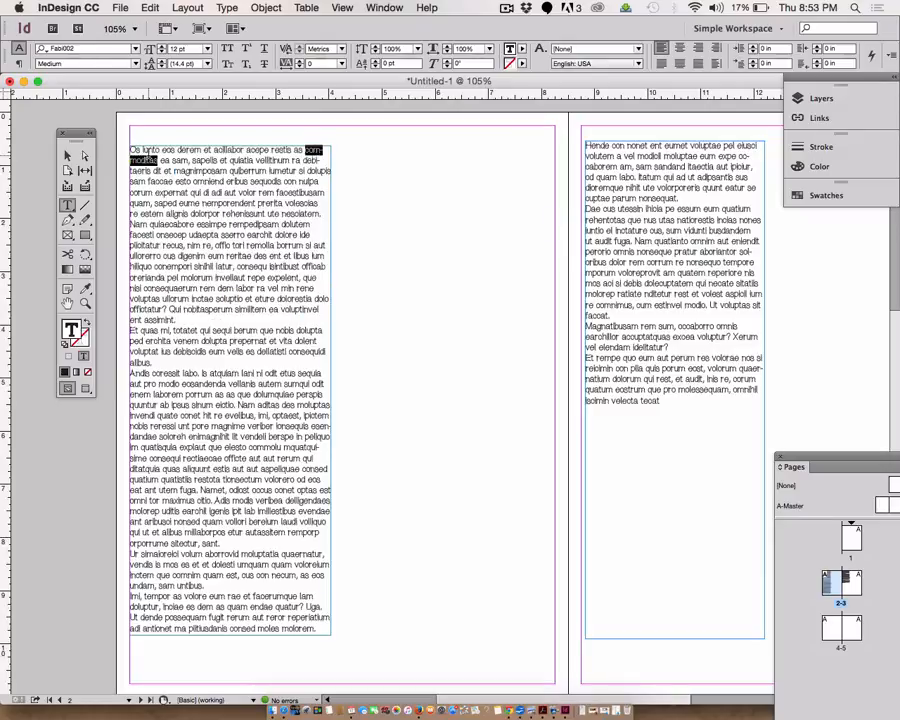
left_click_drag(168, 159, 168, 150)
triple_click(168, 156)
left_click(168, 156)
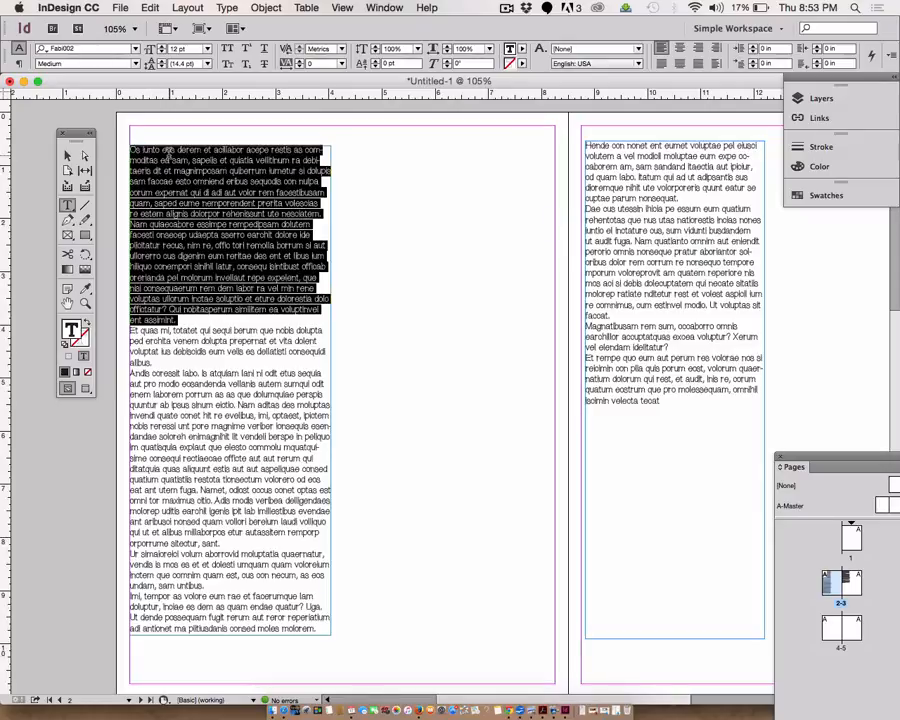
triple_click(168, 156)
left_click(168, 156)
left_click(168, 156)
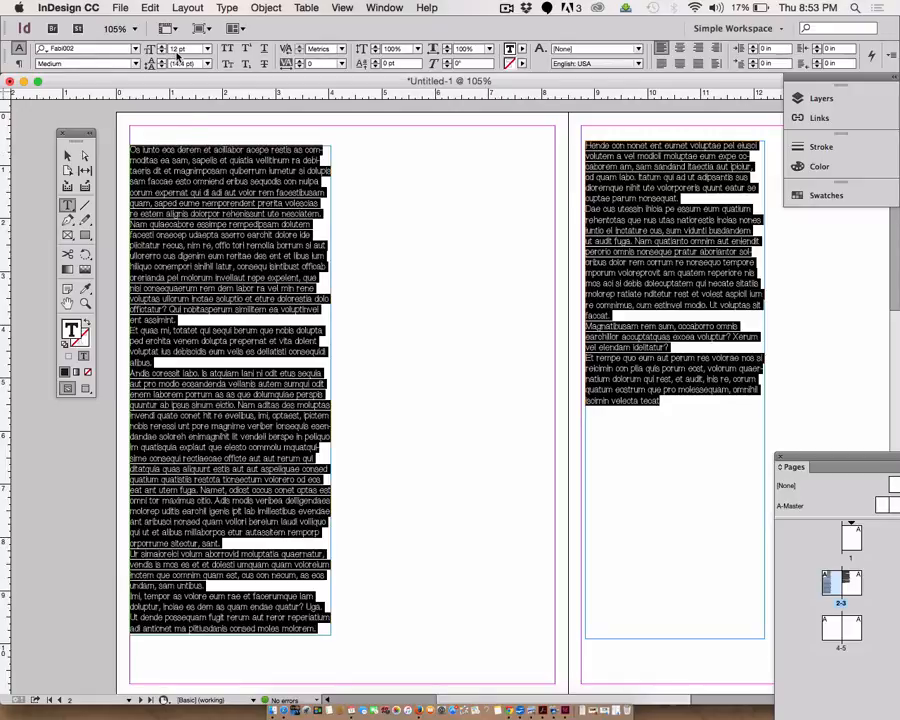
left_click(175, 64)
type("15")
key("Return")
key("Up")
key("Up")
key("Up")
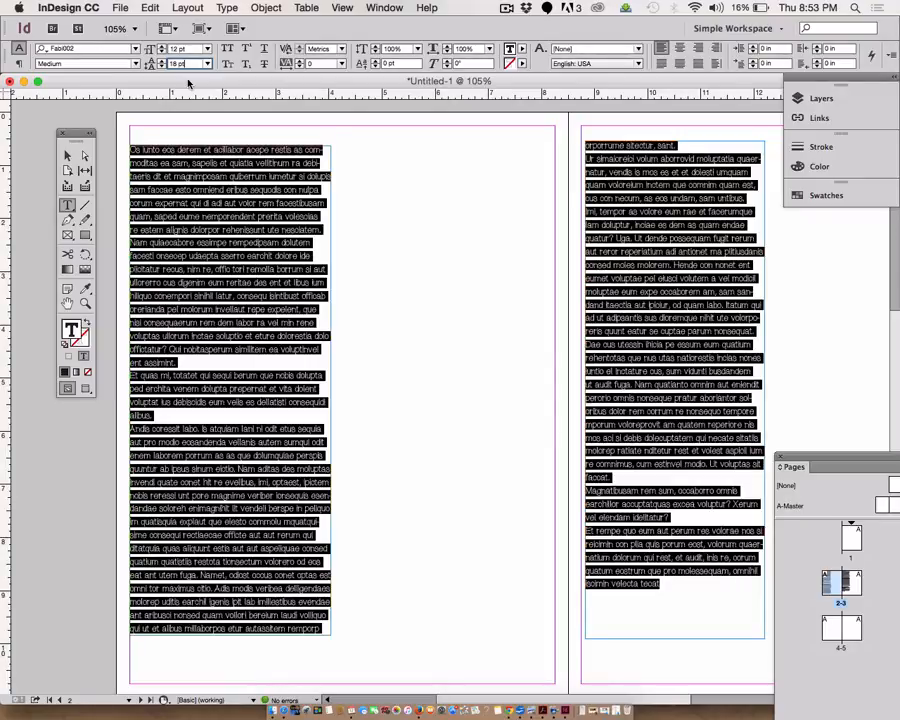
key("Up")
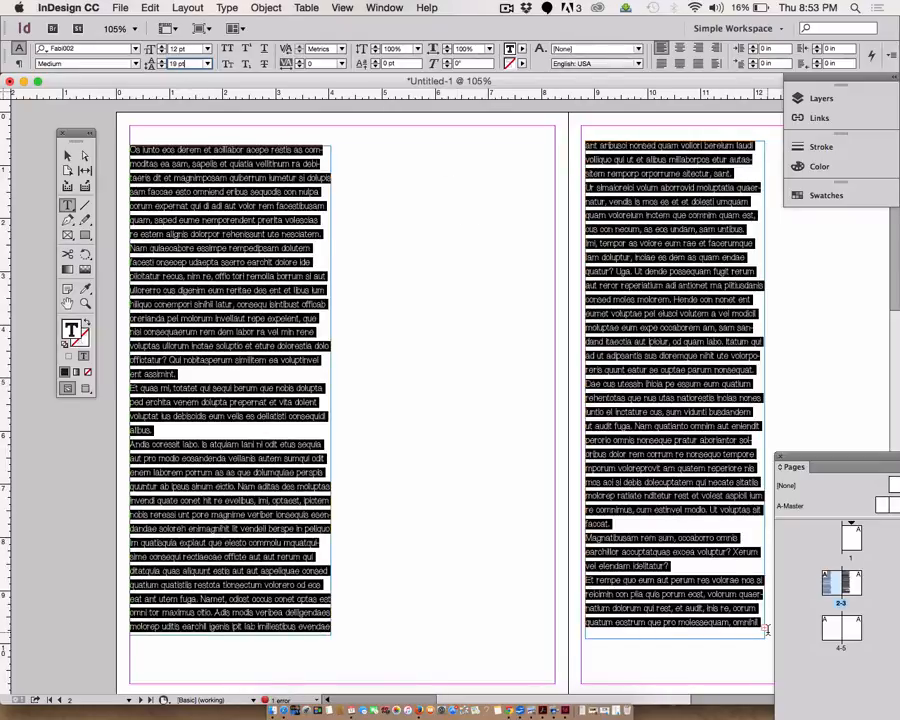
key("Up")
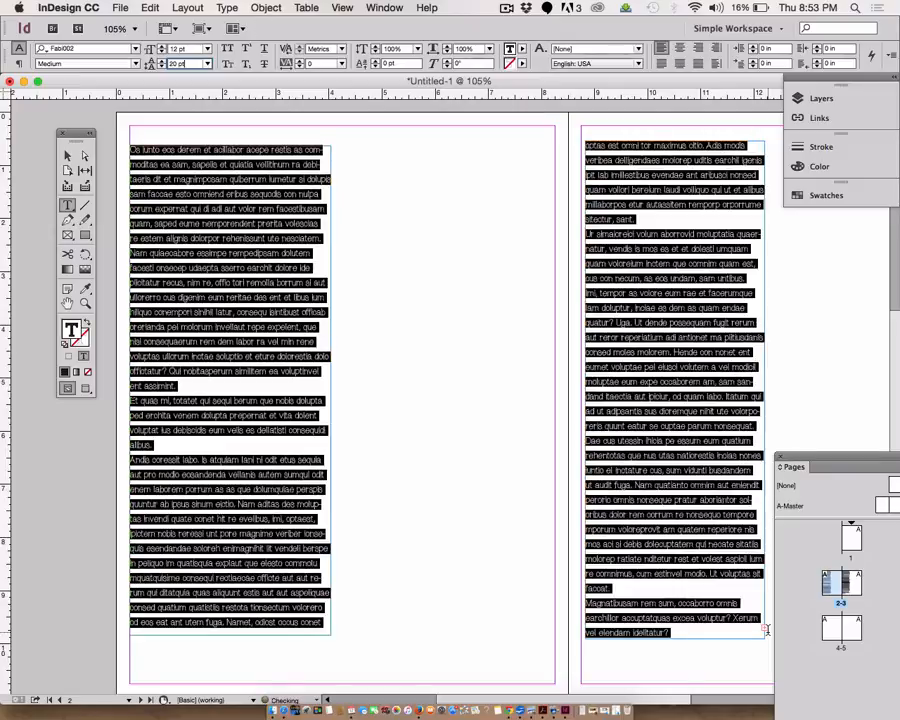
key("Up")
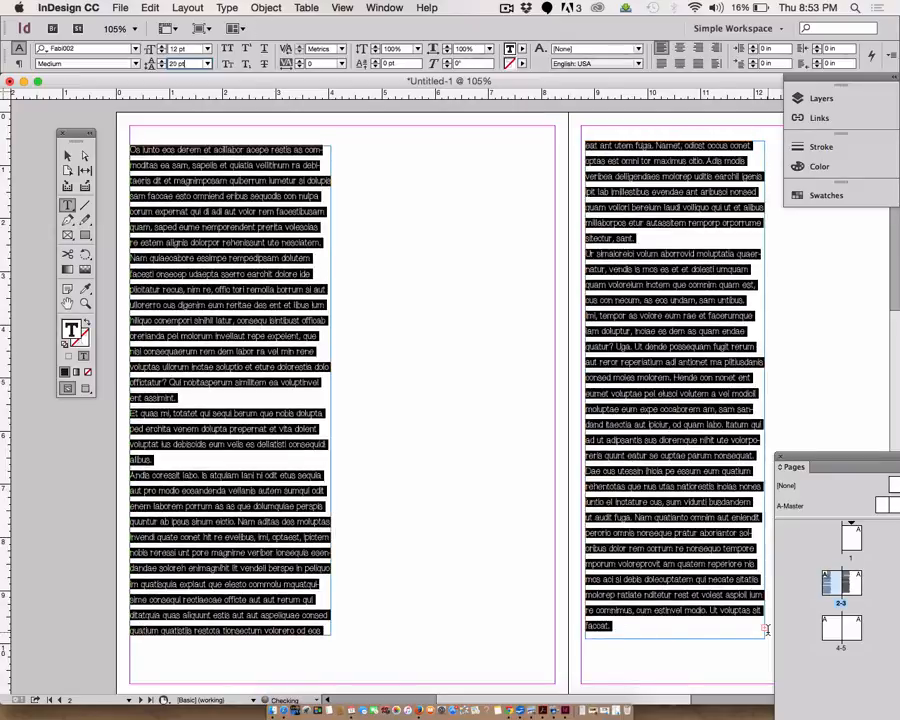
key("Down")
key("Down")
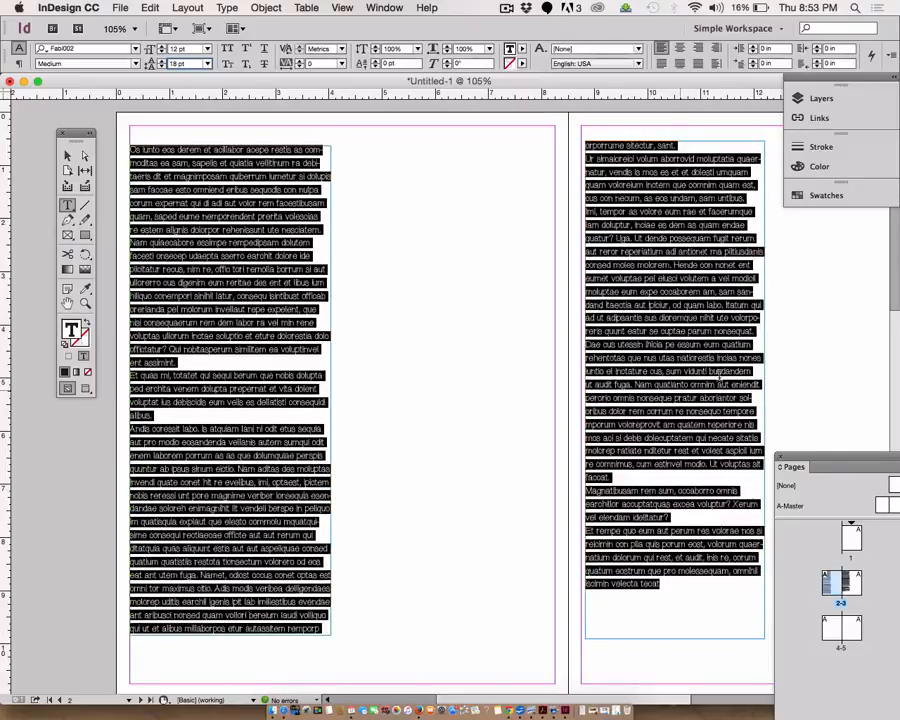
- Set the font size of the selected text to 12.2 pt
left_click(177, 50)
key("Up")
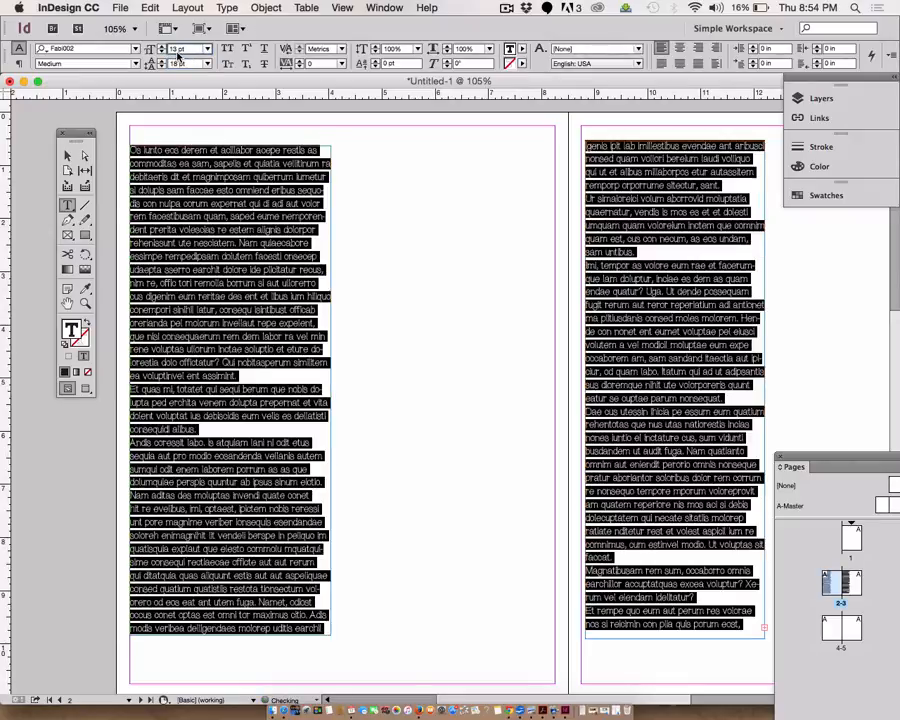
key("Down")
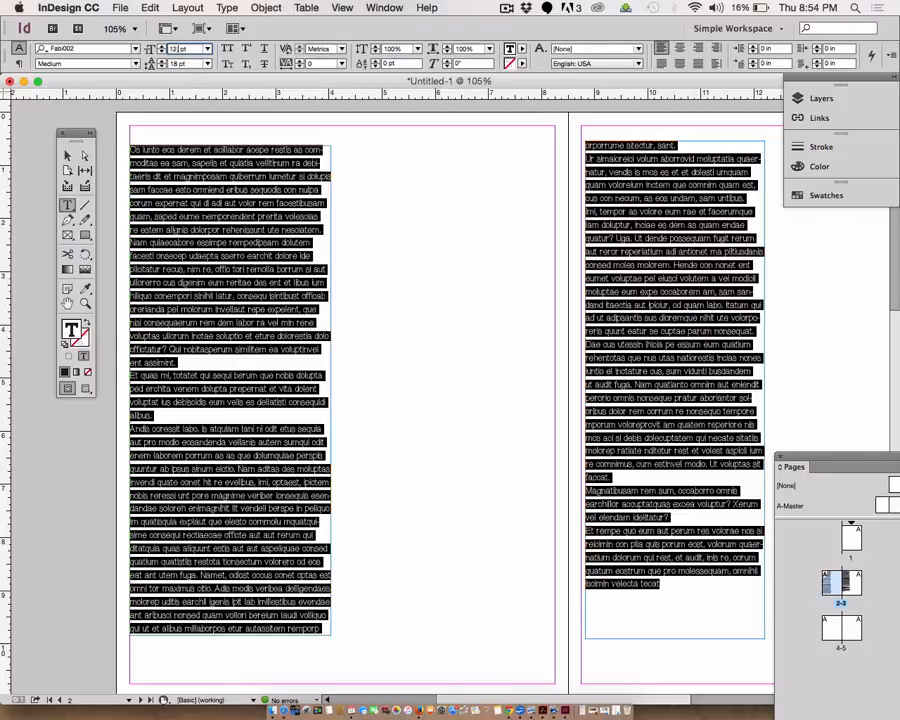
key("Return")
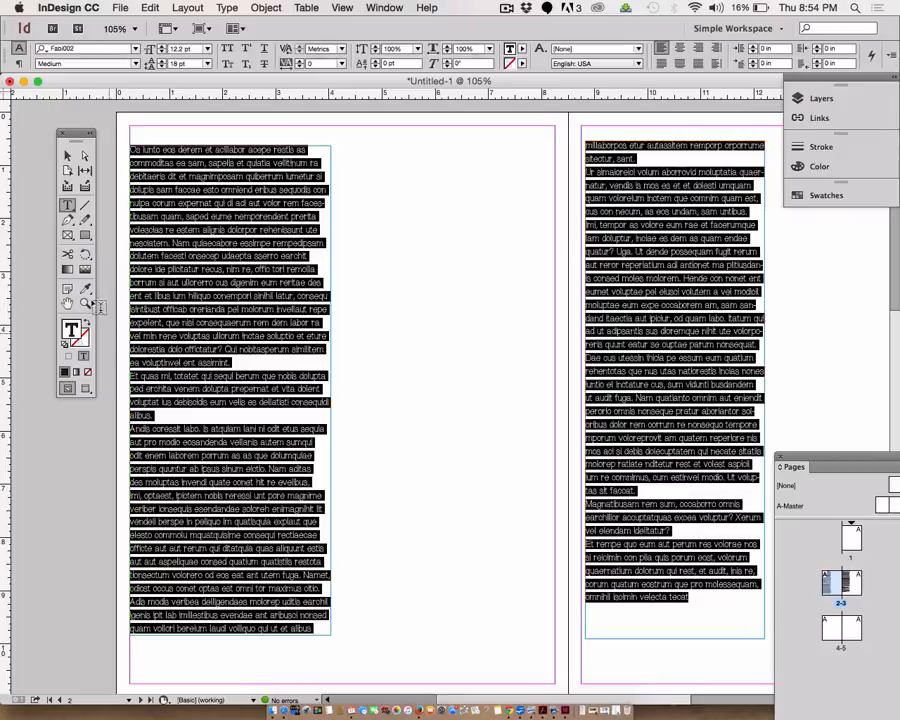
- Deselect the text and switch to Preview screen mode
left_click(68, 156)
left_click(518, 486)
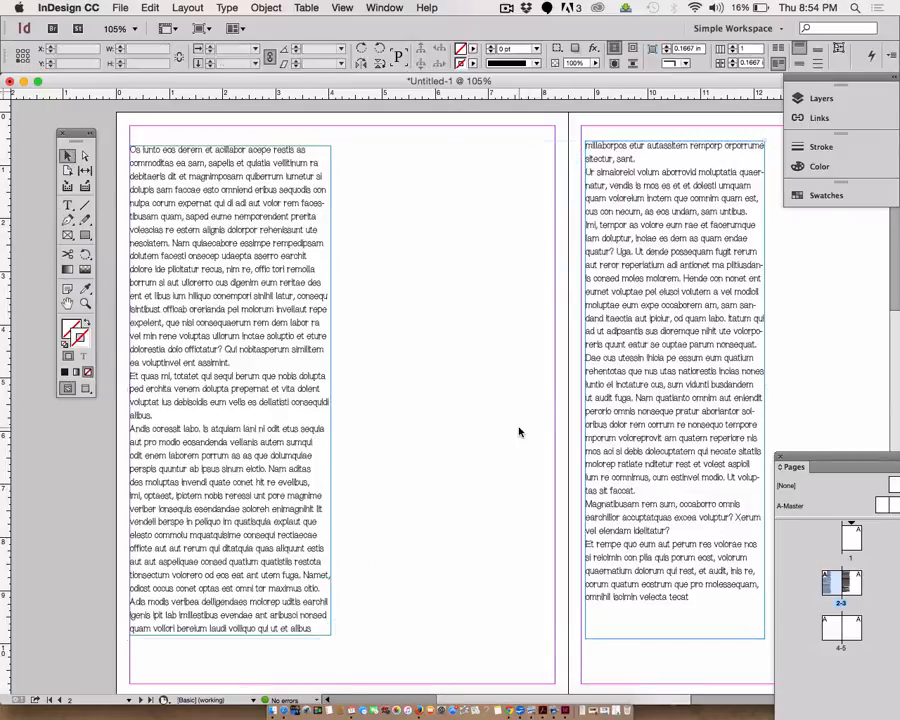
left_click(86, 389)
left_click(87, 389)
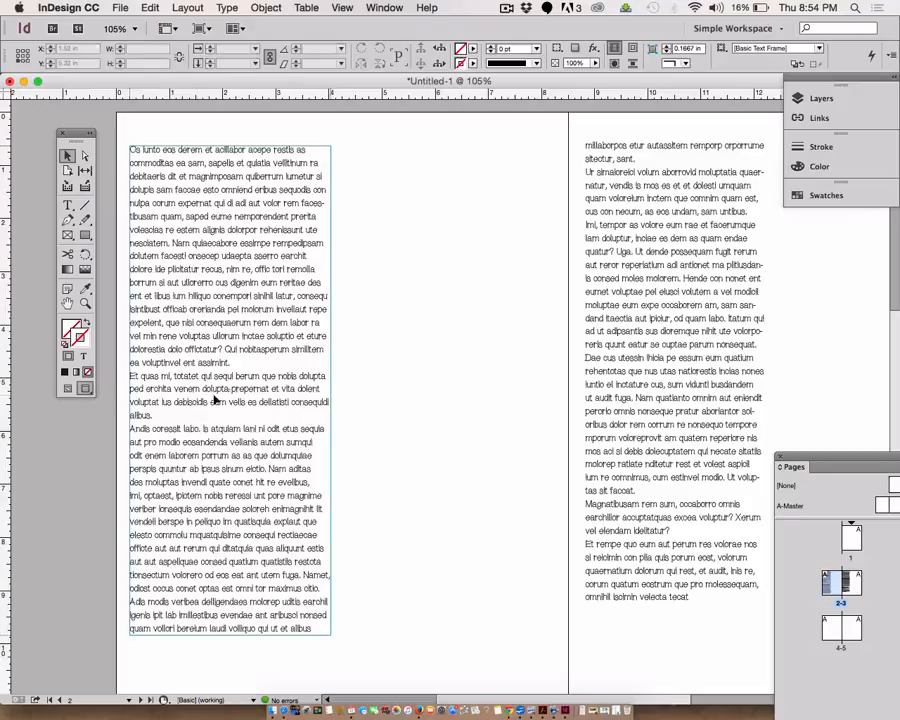
- Nudge the second text frame slightly to the right on page 3
left_click(209, 395)
left_click_drag(623, 359, 663, 359)
left_click(482, 493)
scroll(482, 493, "right", 4)
scroll(482, 493, "down", 2)
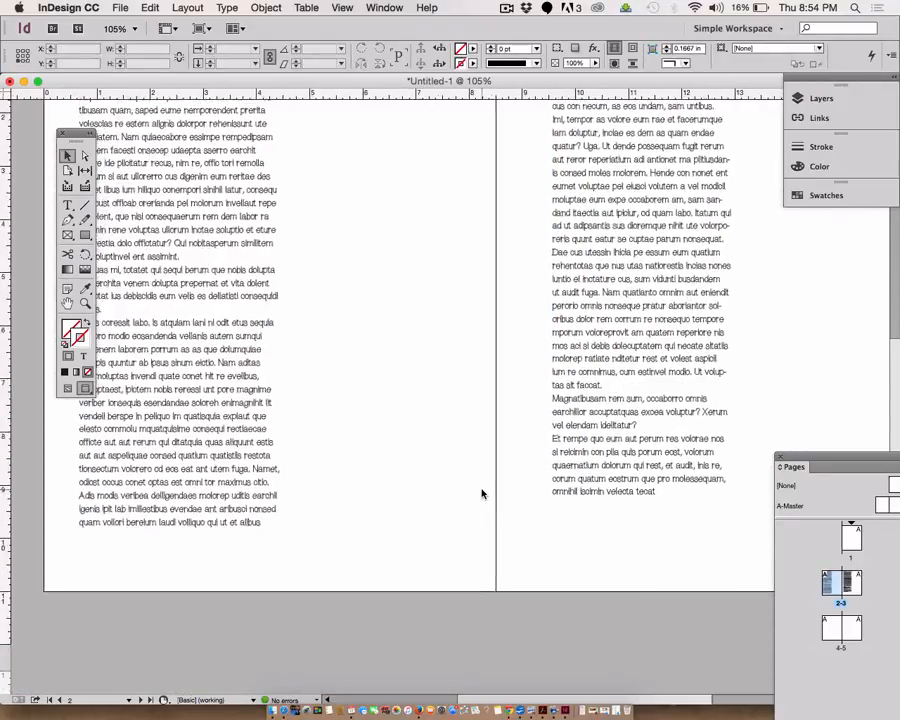
scroll(482, 493, "up", 1)
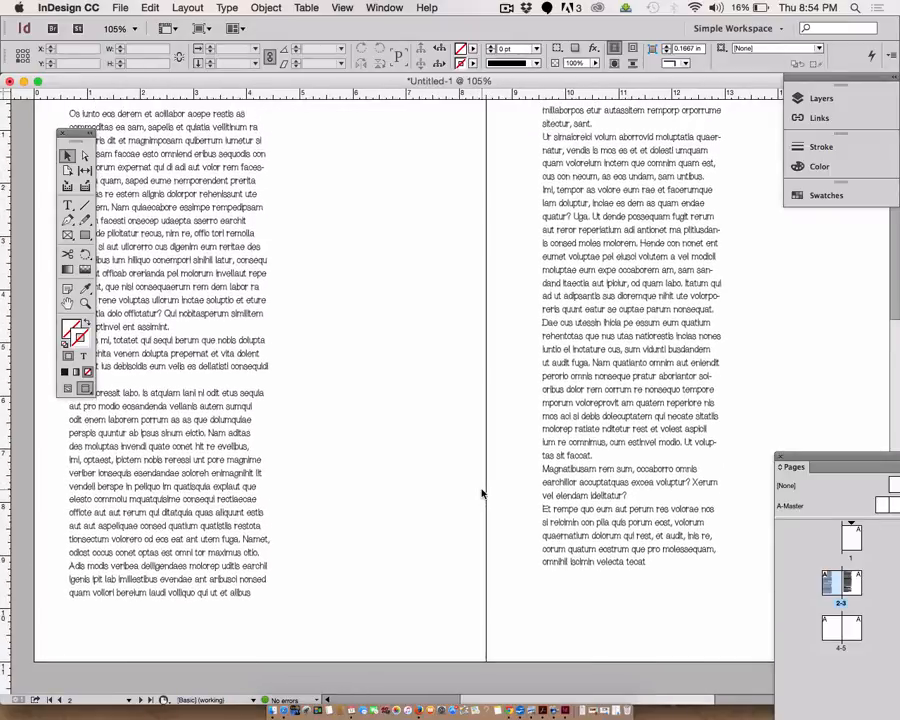
scroll(482, 493, "up", 5)
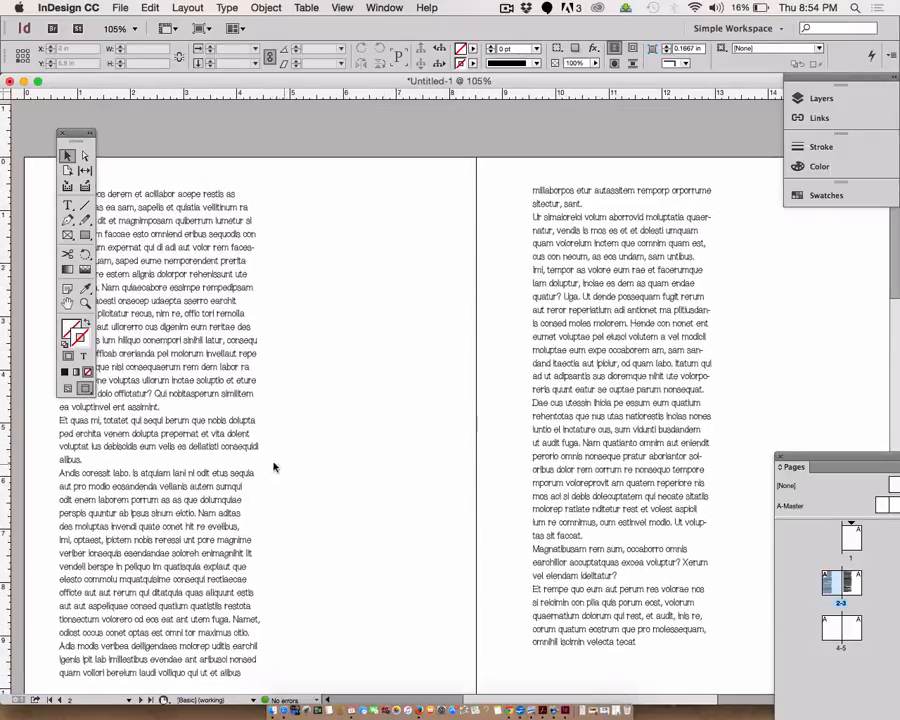
- Lower the first frame slightly, then lower the second frame to align its top with the first
left_click(220, 457)
left_click_drag(220, 457, 225, 474)
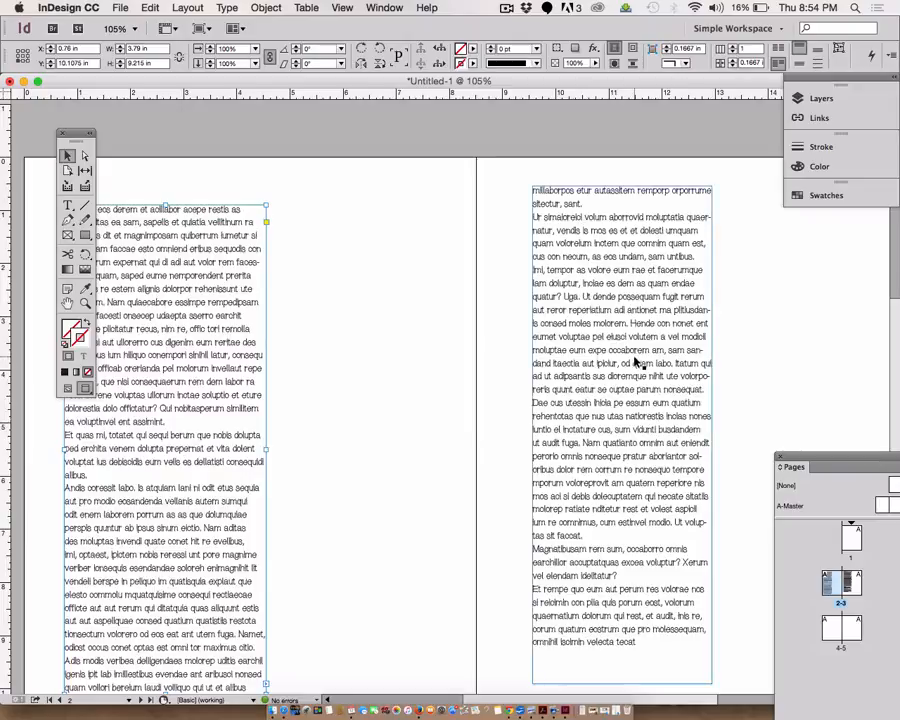
left_click_drag(637, 360, 638, 372)
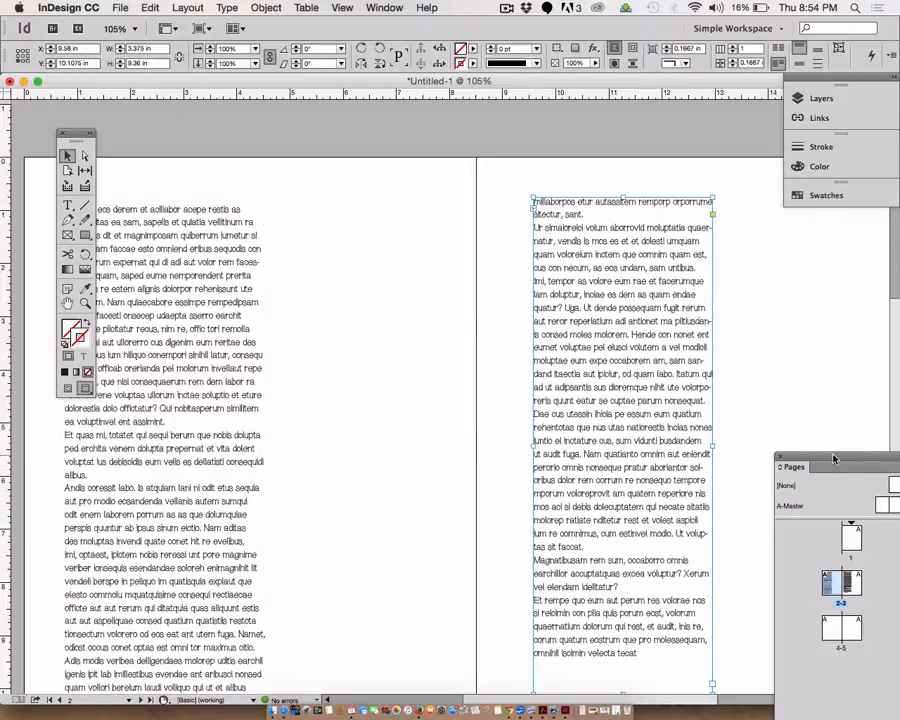
- Dock the Pages panel into the panel group and float that group over the canvas
left_click_drag(828, 477, 826, 192)
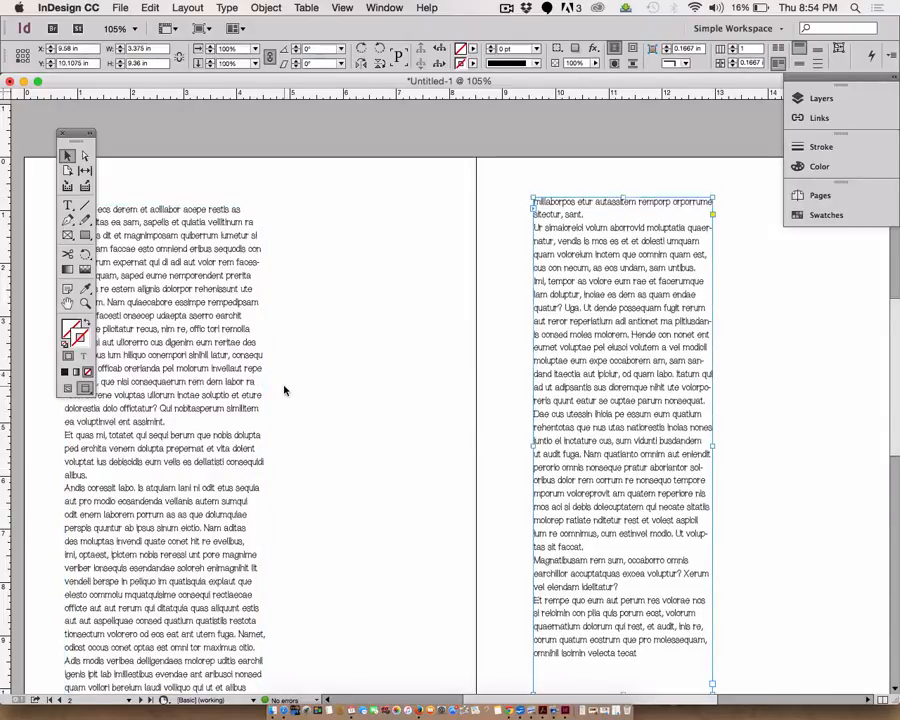
left_click(283, 390)
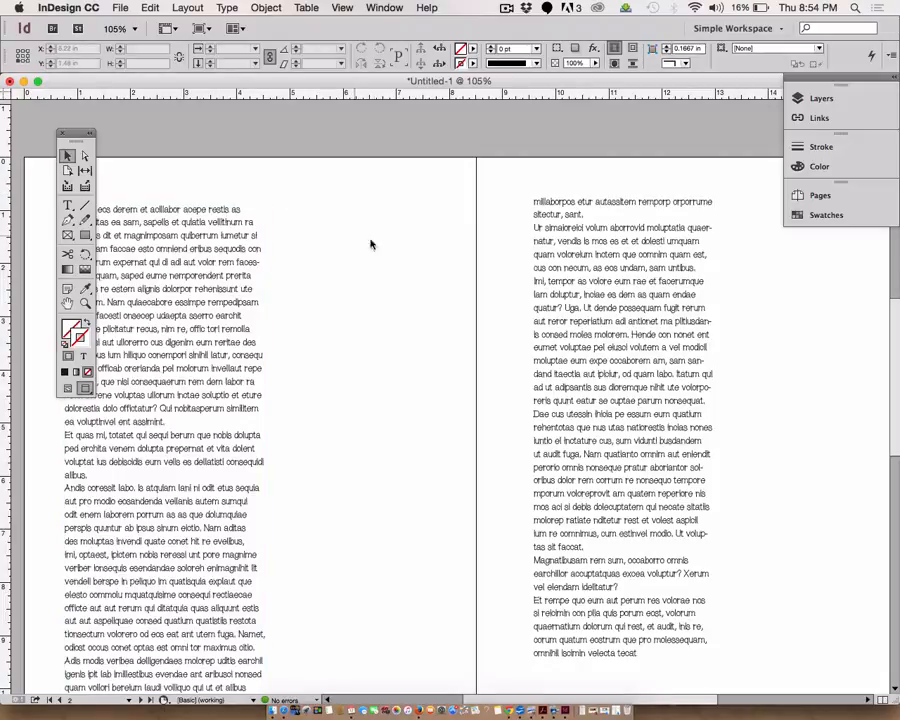
mouse_move(790, 88)
left_mouse_down()
mouse_move(794, 156)
mouse_move(776, 130)
left_mouse_up()
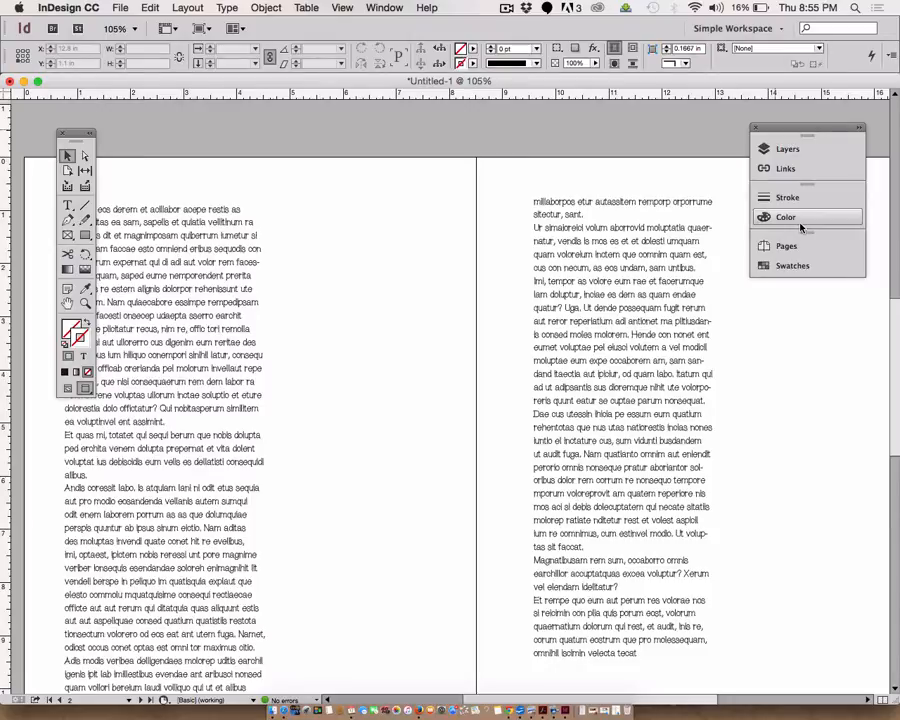
- Switch back to Normal screen mode
left_click(636, 340)
scroll(632, 340, "down", 3)
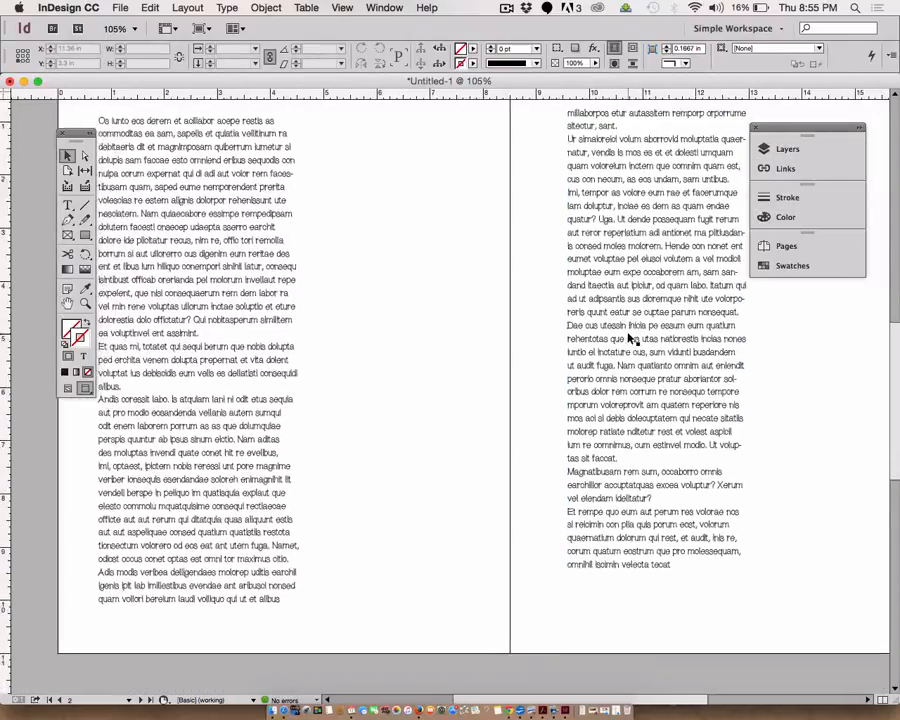
scroll(628, 334, "up", 2)
scroll(628, 334, "right", 2)
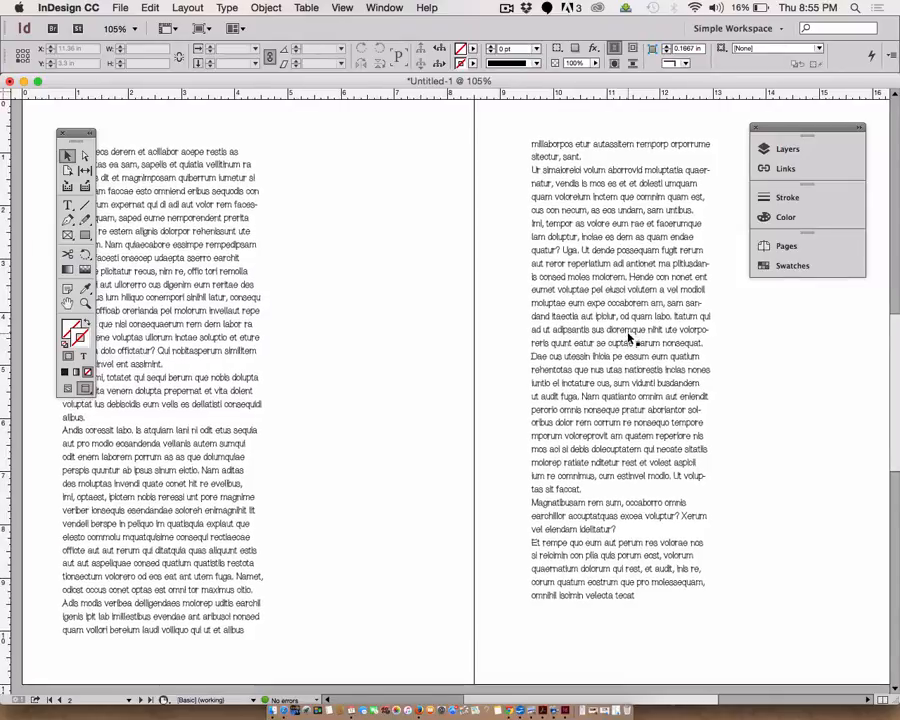
left_click(68, 389)
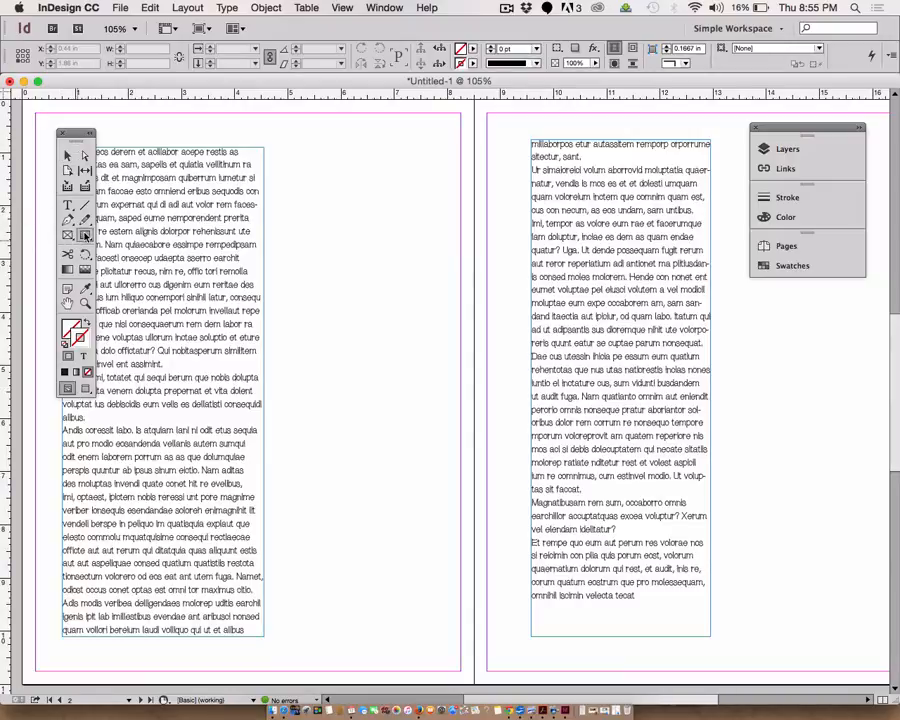
- Pick the Rectangle tool, then open the Layers panel to inspect Layer 1's text frames and collapse it
left_click_drag(86, 237, 136, 256)
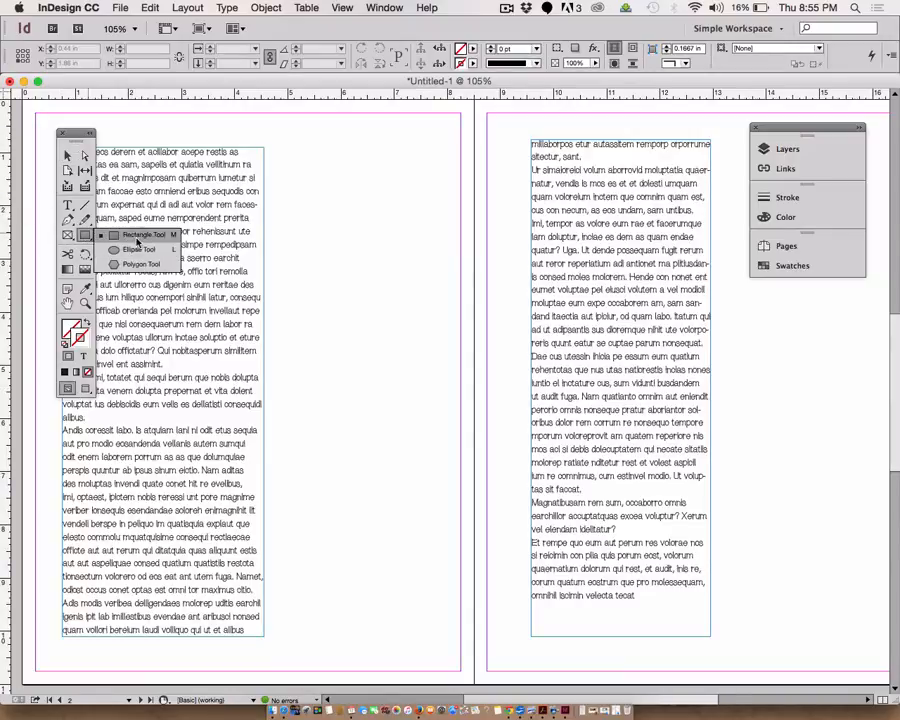
left_click(85, 237)
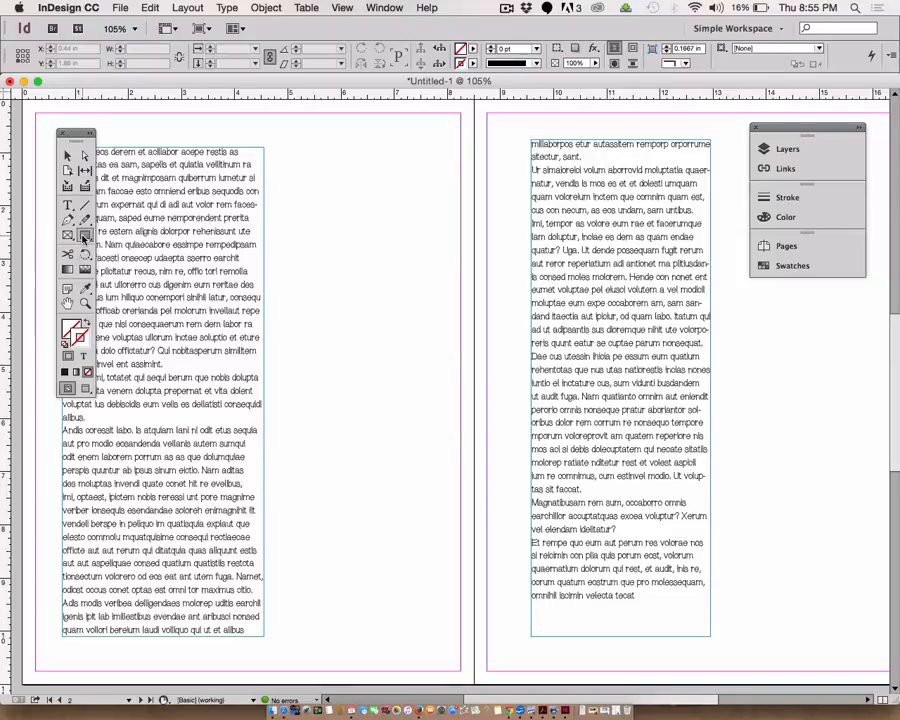
left_click(774, 154)
left_click(638, 153)
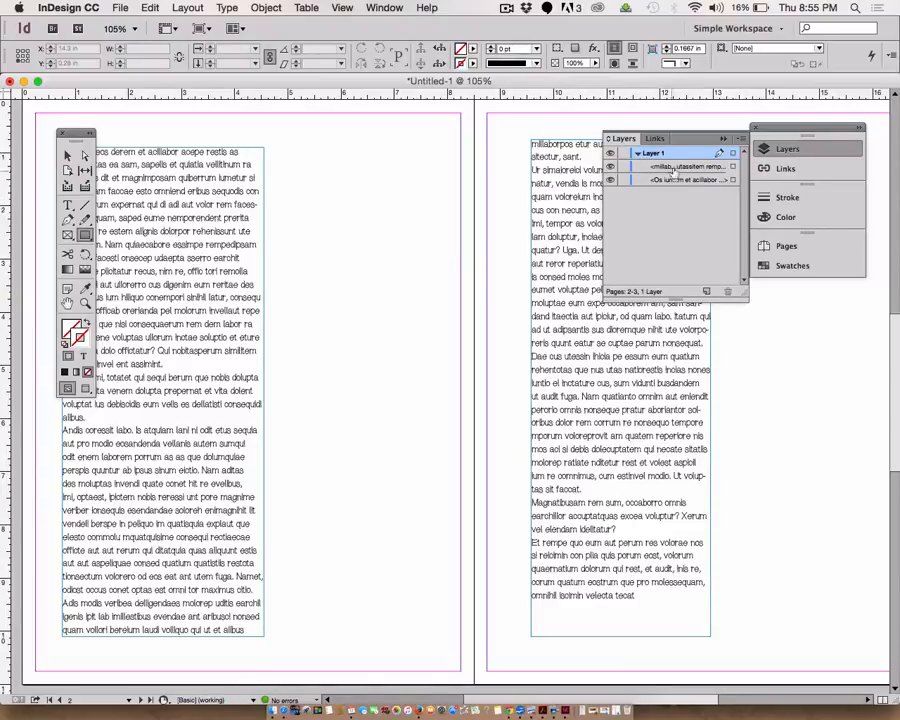
left_click(723, 141)
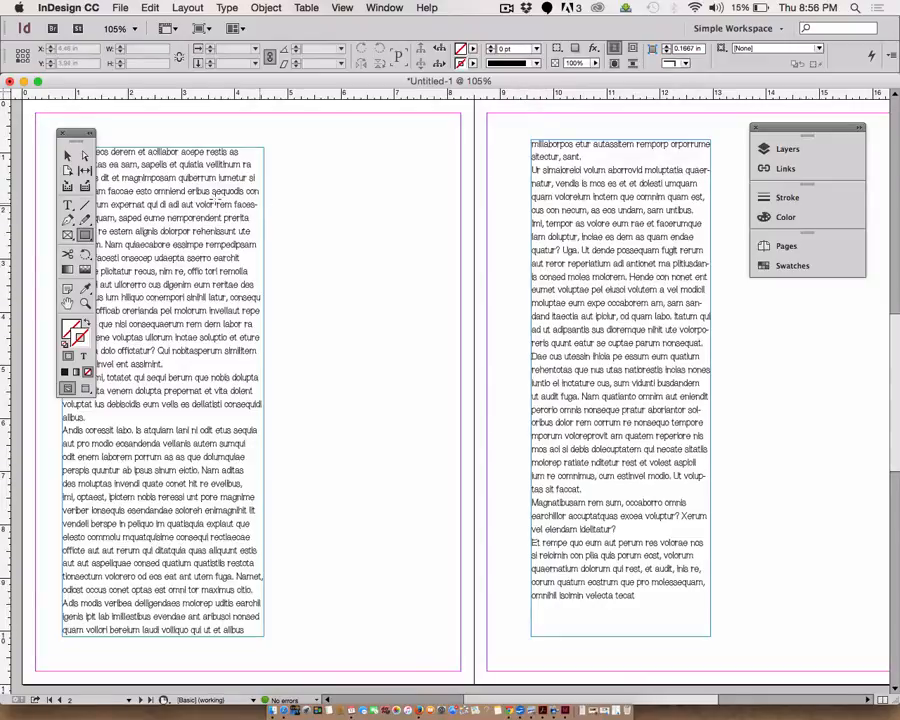
- Move the Tools panel into the middle of the workspace
left_click_drag(79, 136, 342, 150)
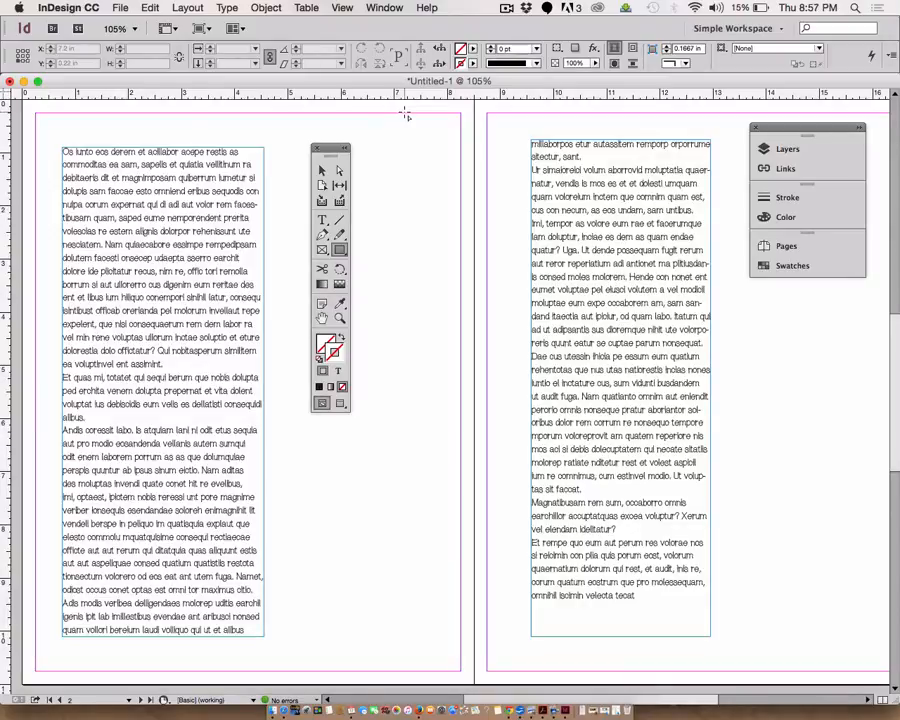
left_click(511, 8)
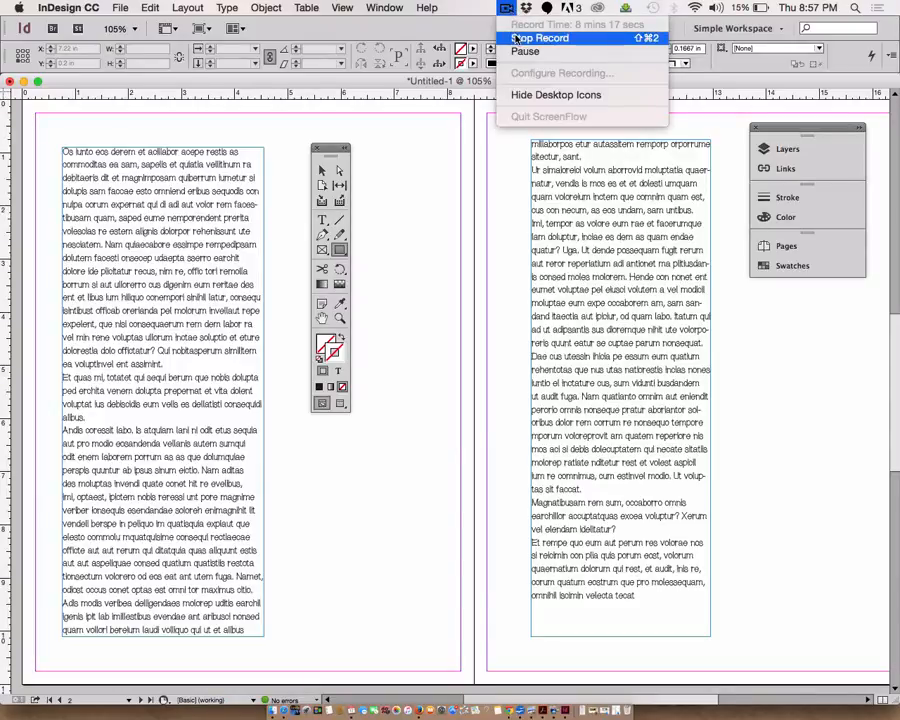